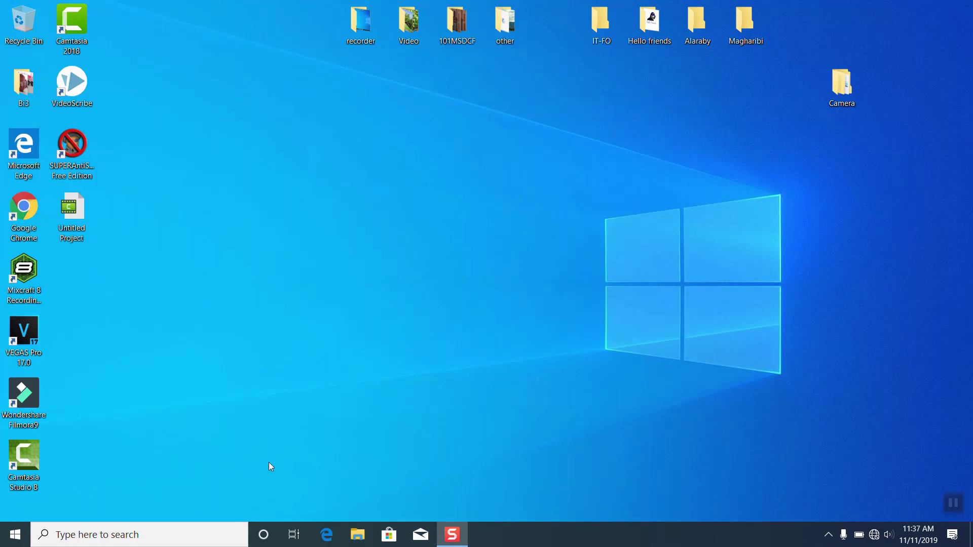
- Search Windows for "device manager", open Device Manager, and move its window toward the middle of the desktop
click(121, 532)
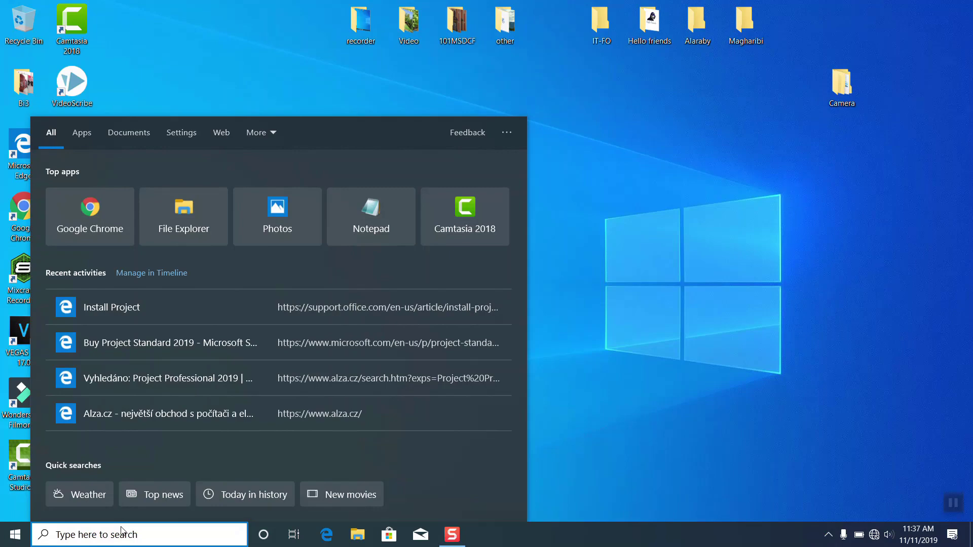
text(s)
key(BackSpace)
text(devi)
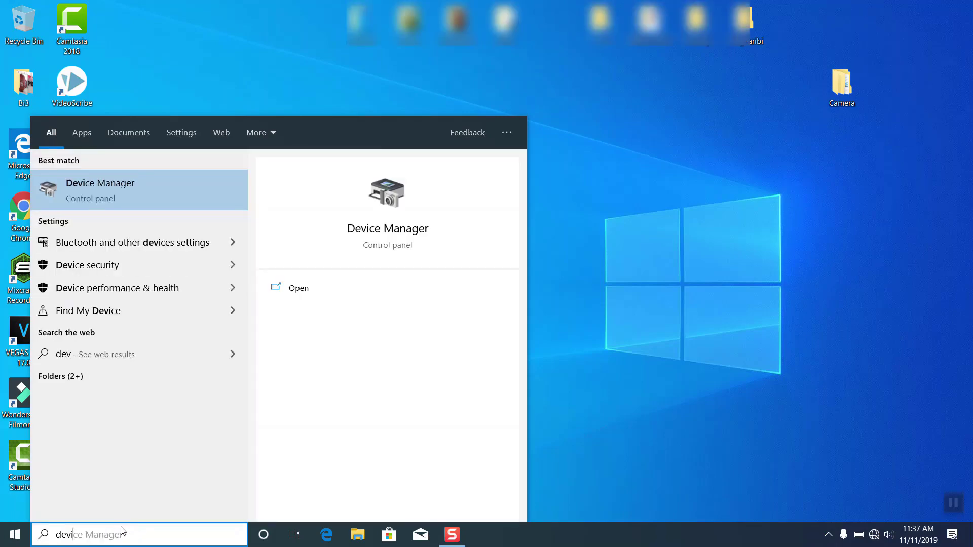
text(ce manager)
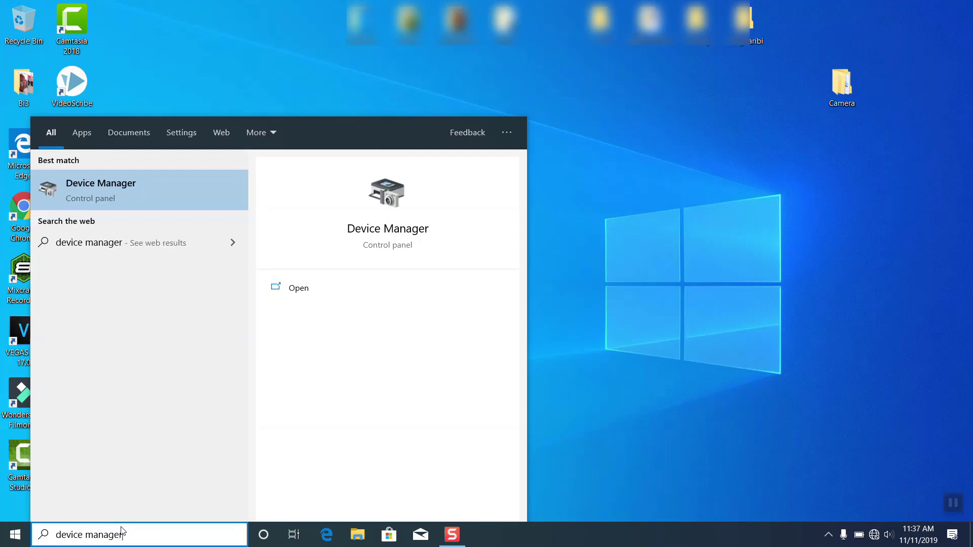
click(118, 189)
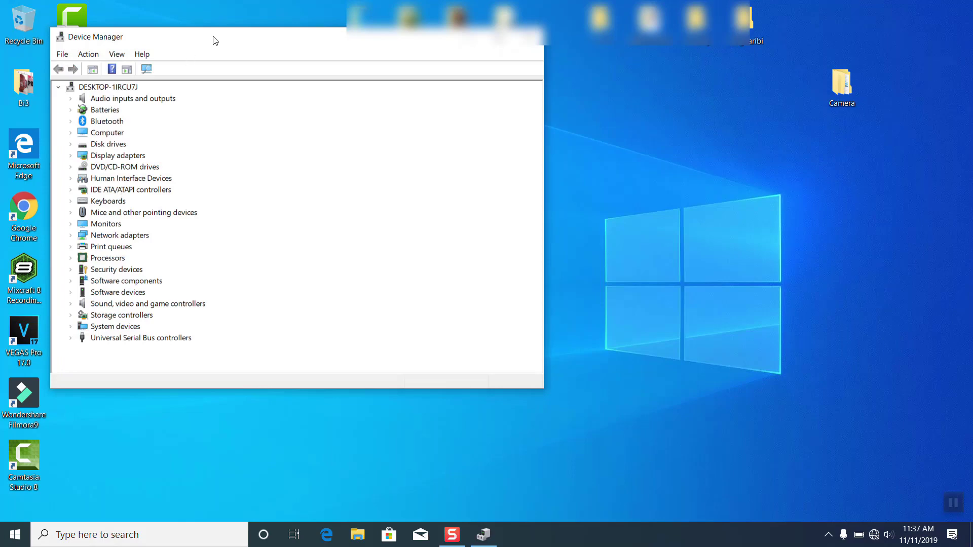
drag(213, 39, 391, 48)
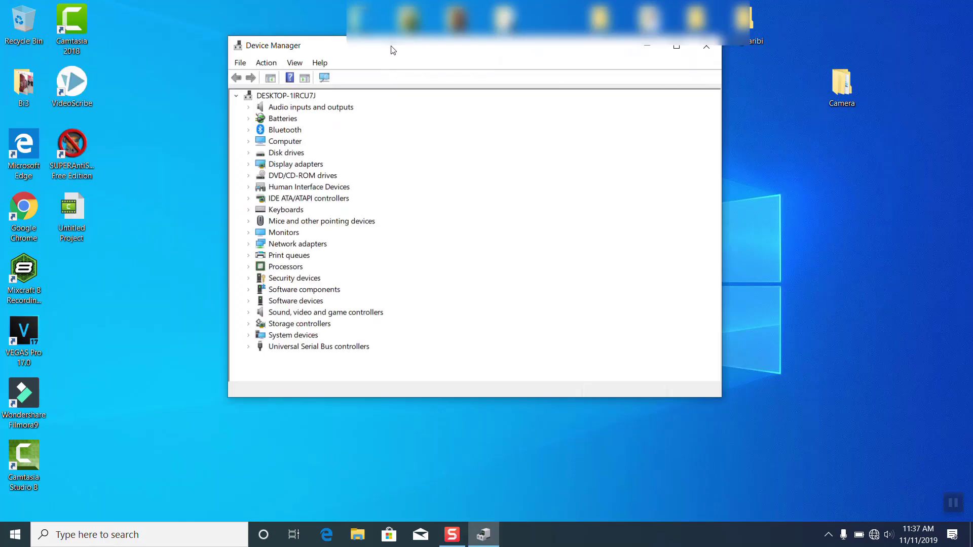
- Look through the device categories from Audio inputs and outputs to Universal Serial Bus controllers for a camera entry
click(286, 109)
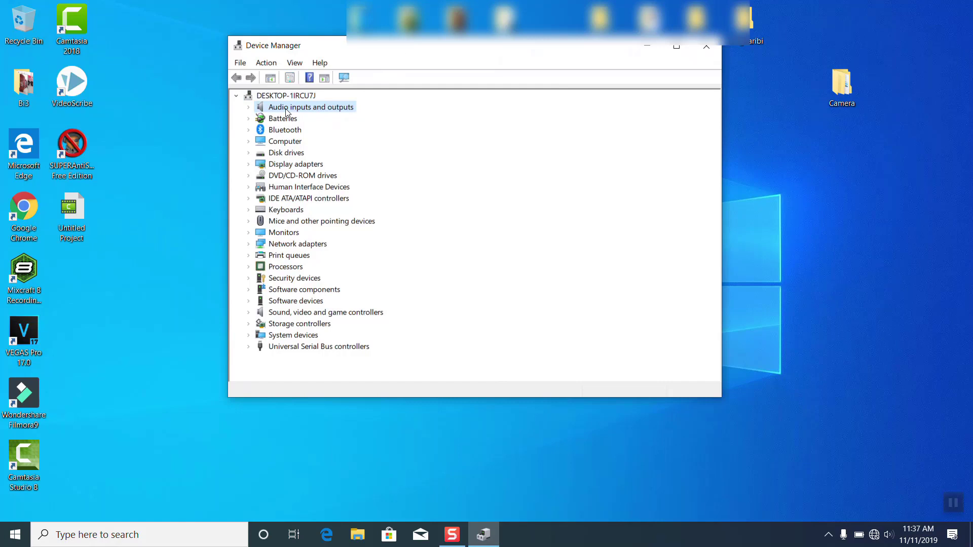
key(Down)
key(Down)
key(Down)
key(Down)
key(Down)
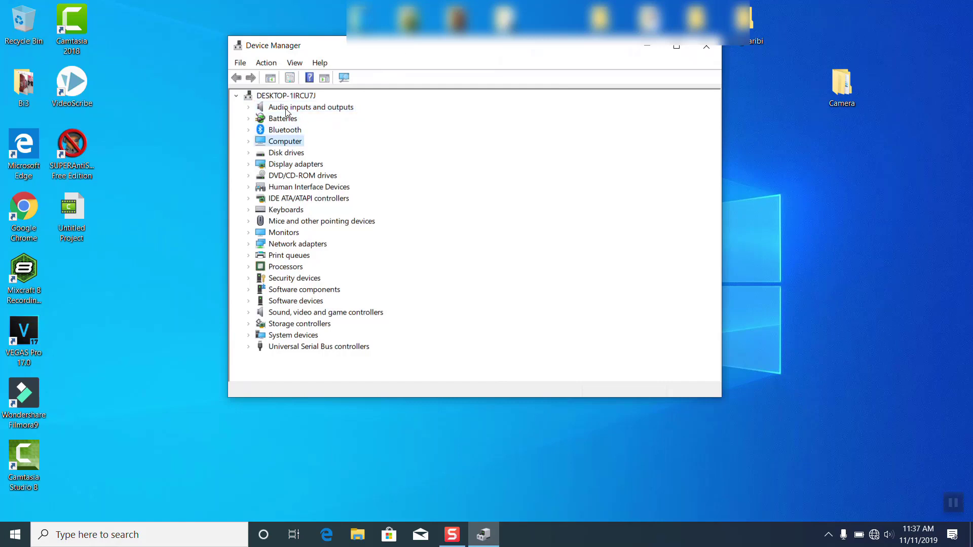
key(End)
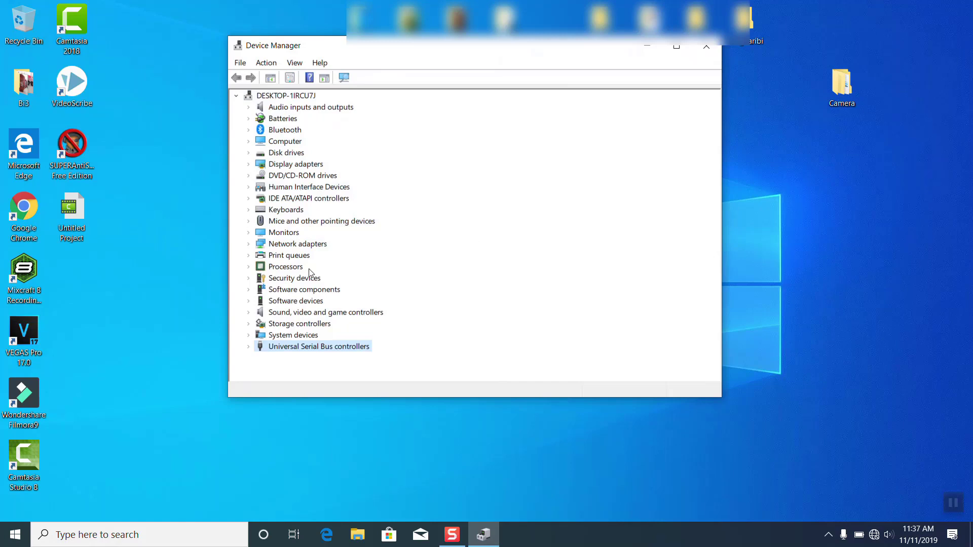
- Turn on Wi-Fi in the network settings and close the network list
click(870, 541)
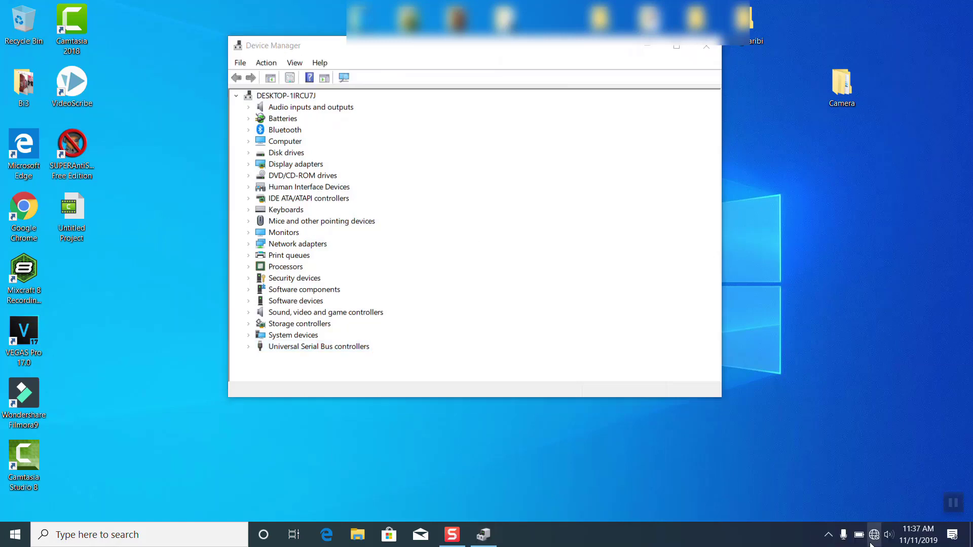
click(783, 489)
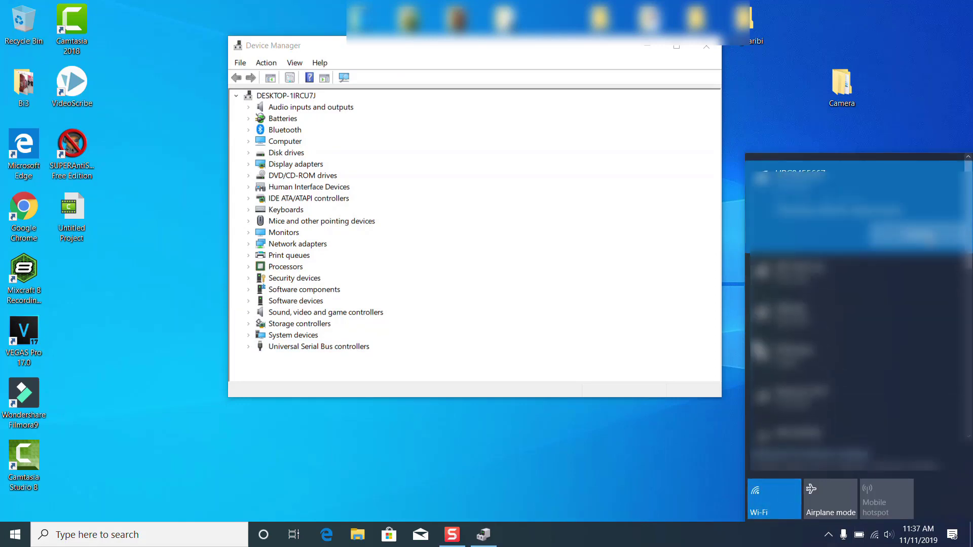
click(941, 120)
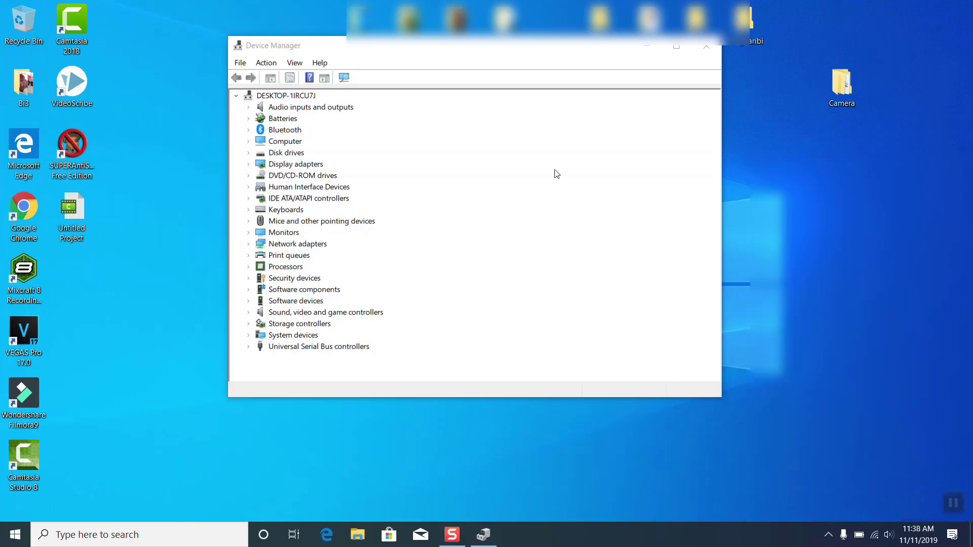
- Scan for hardware changes in Device Manager and expand the Cameras category
click(344, 78)
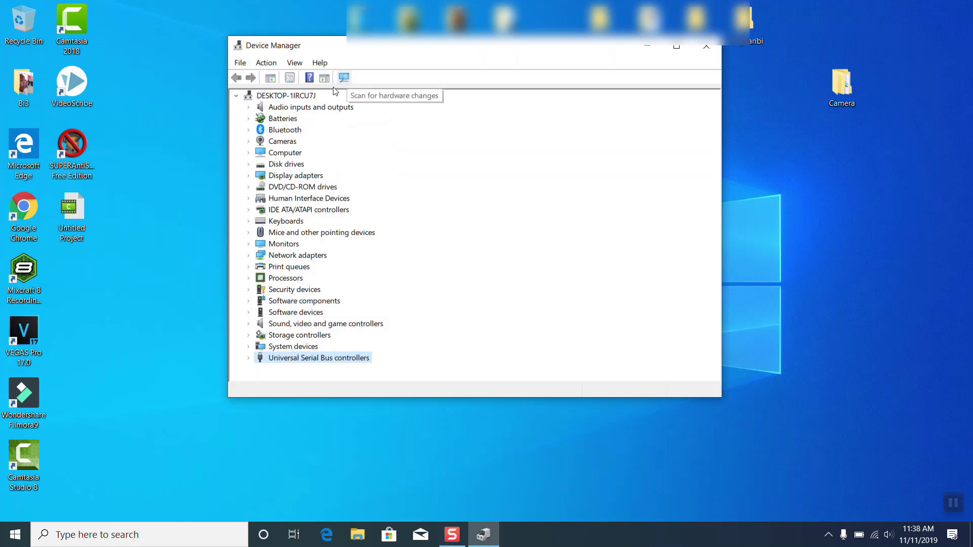
click(248, 142)
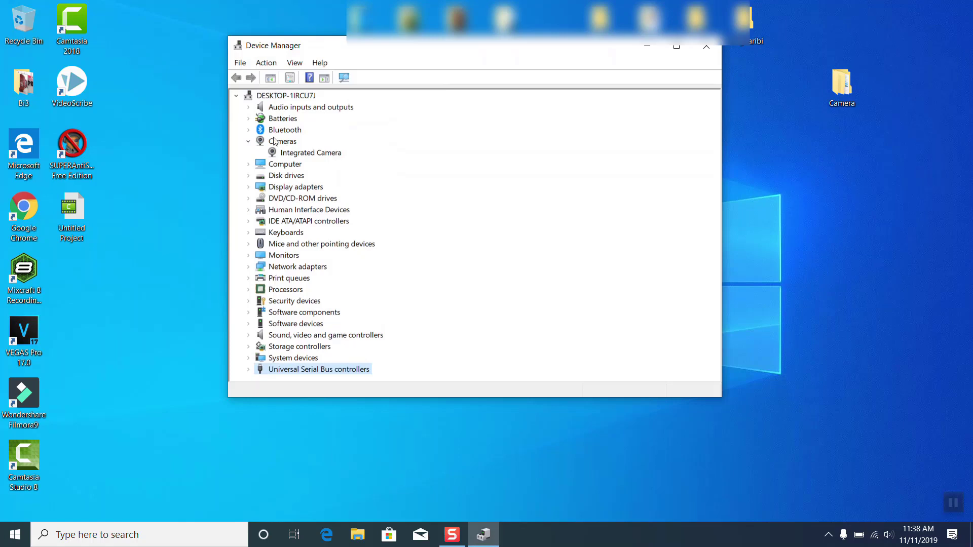
click(278, 142)
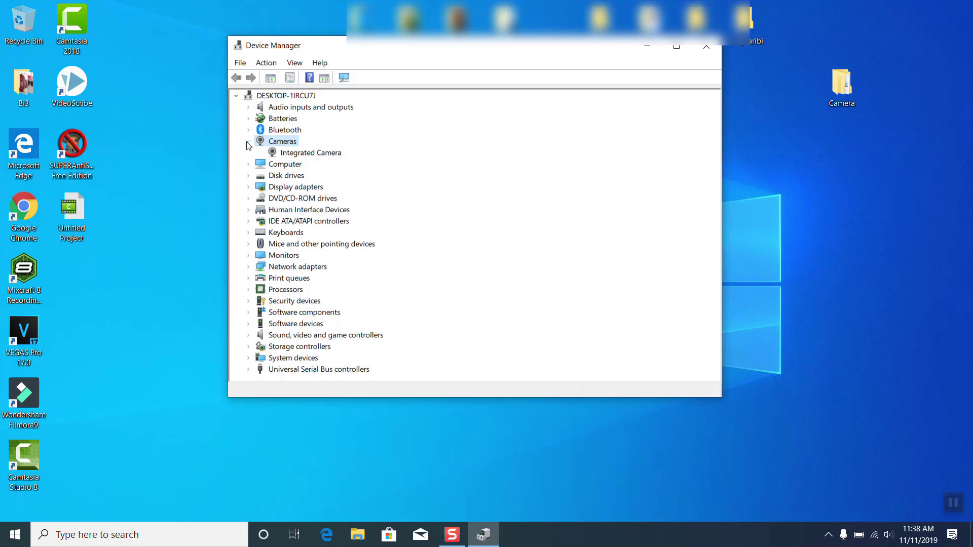
- Open the Integrated Camera's driver properties, search automatically for updated driver software, and close the update wizard
click(304, 154)
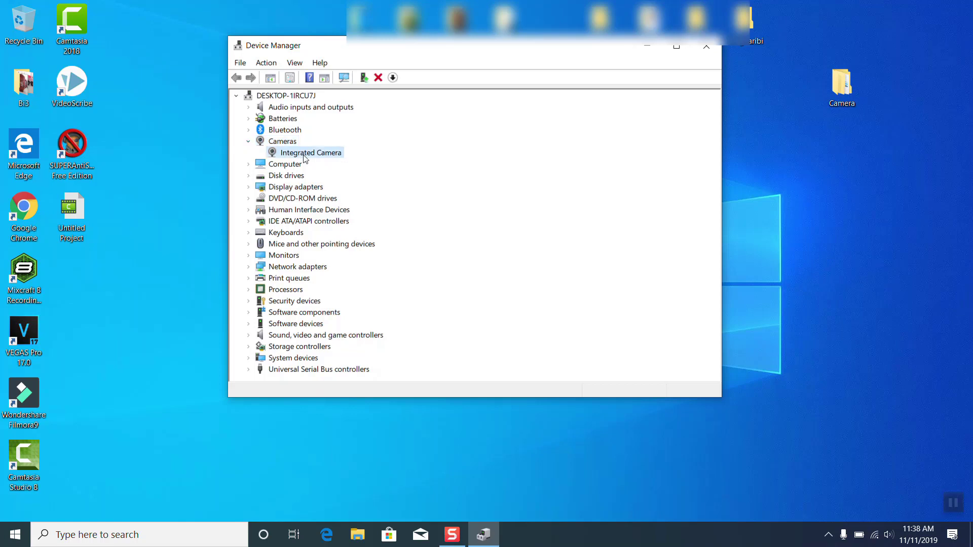
right_click(303, 157)
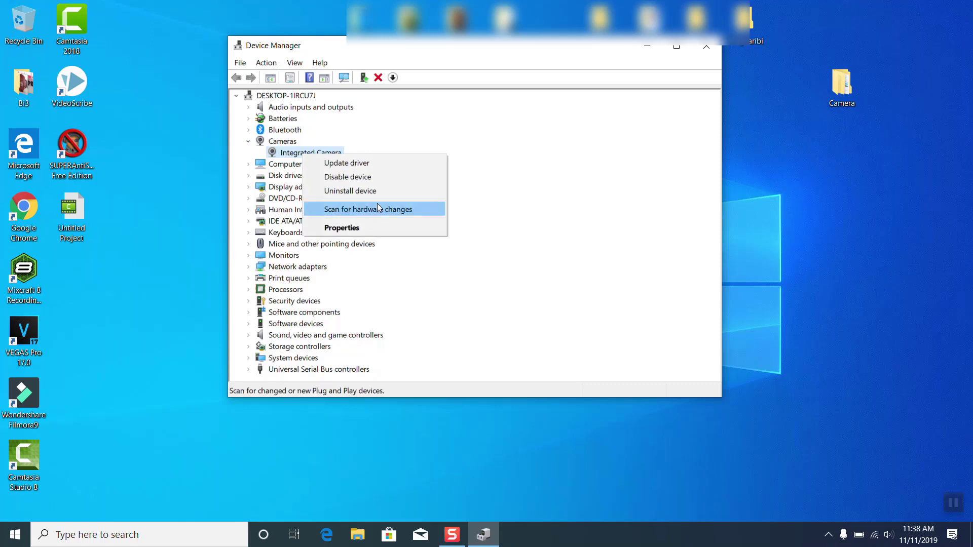
click(368, 227)
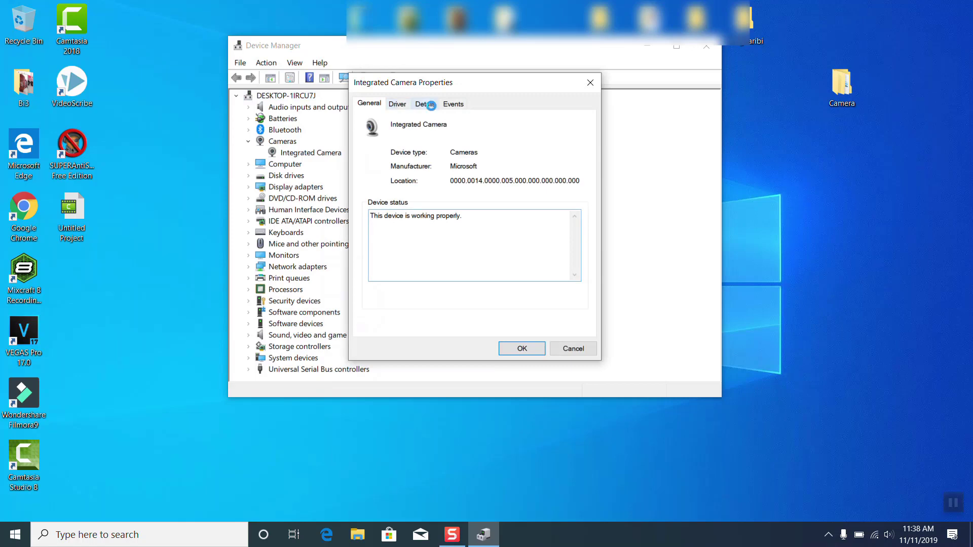
click(397, 104)
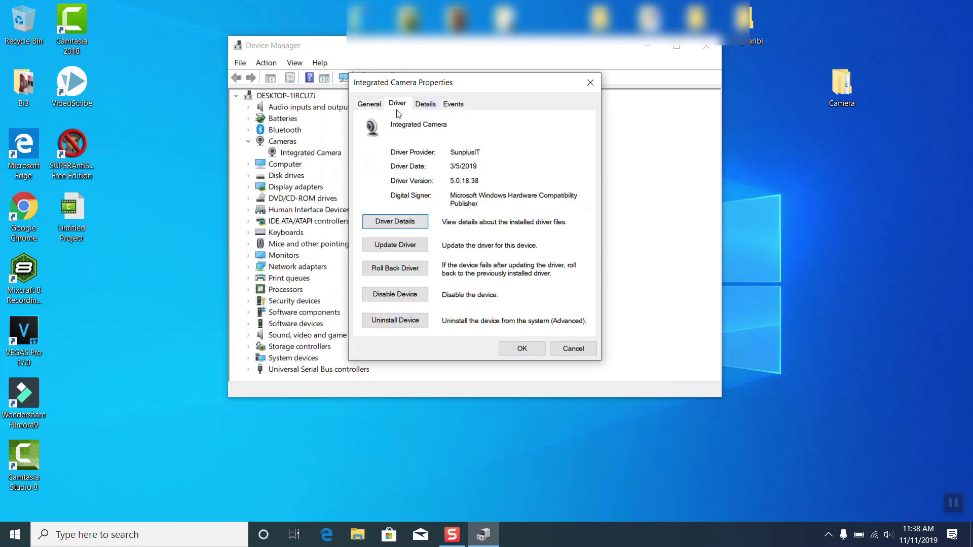
click(395, 245)
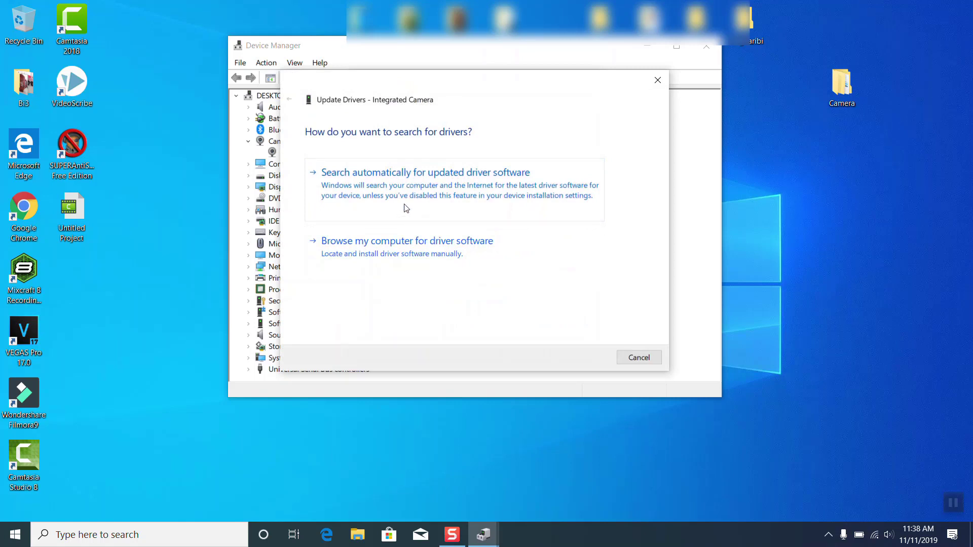
click(405, 207)
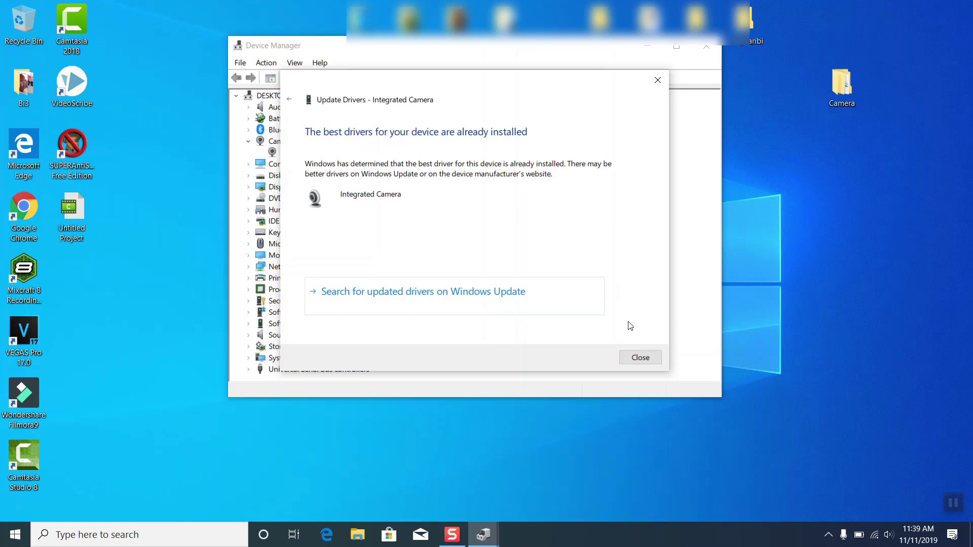
click(633, 358)
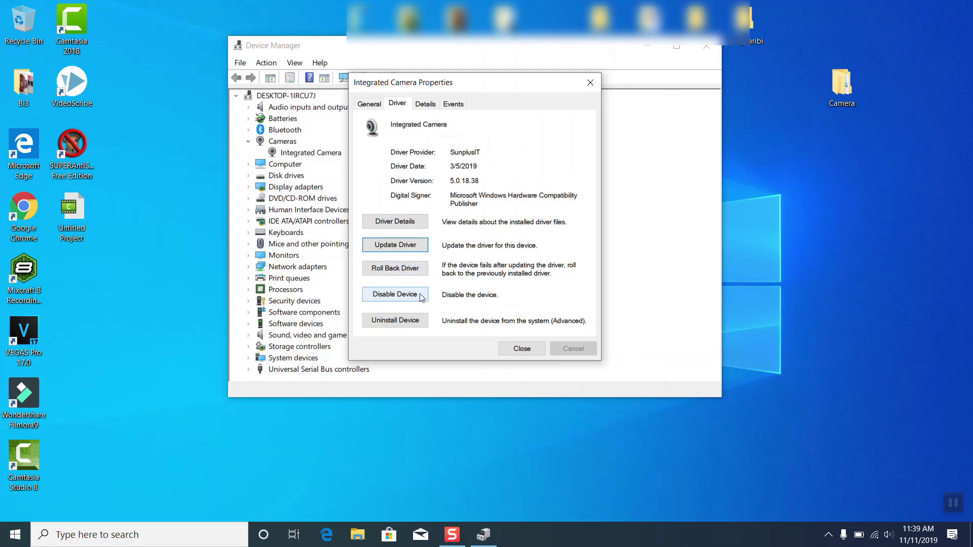
- Uninstall the Integrated Camera with the option to delete its driver software, and close Device Manager
click(404, 327)
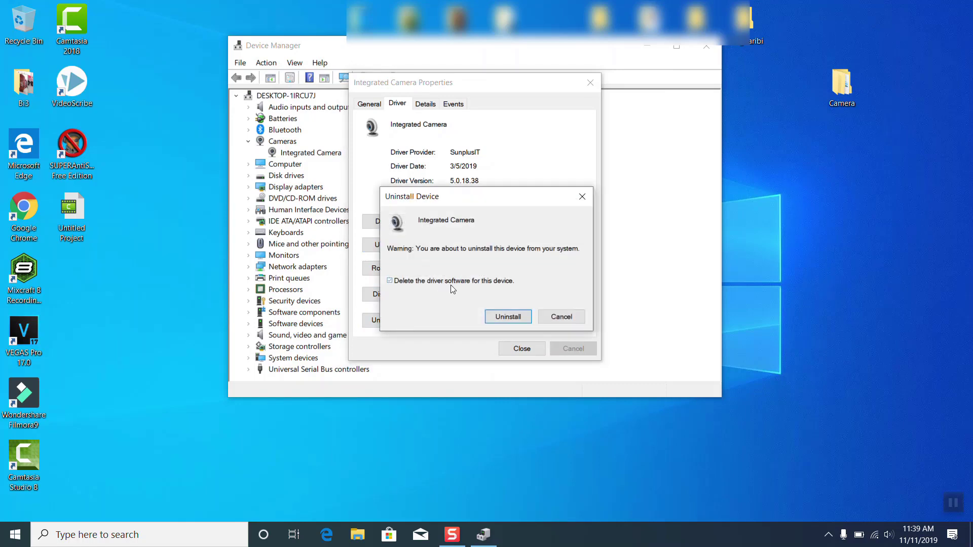
click(503, 318)
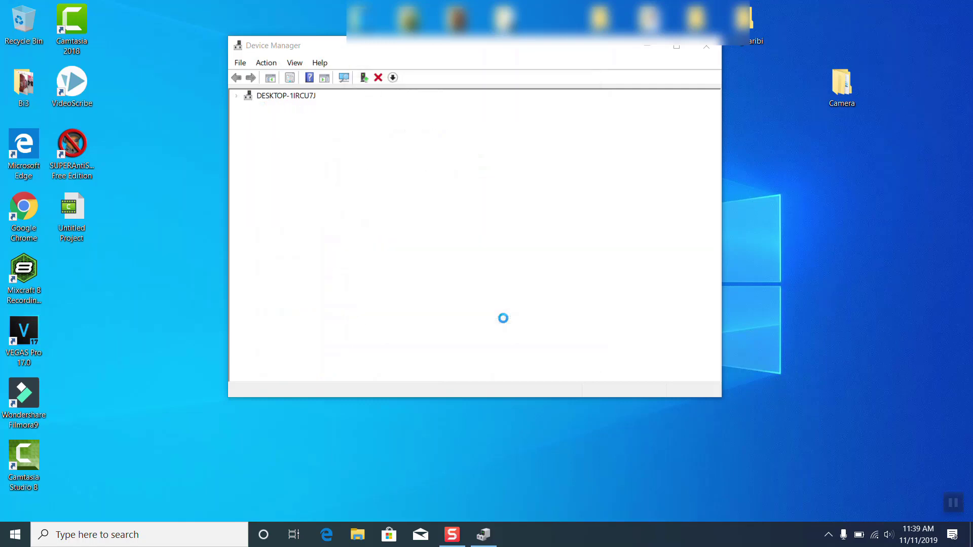
click(705, 46)
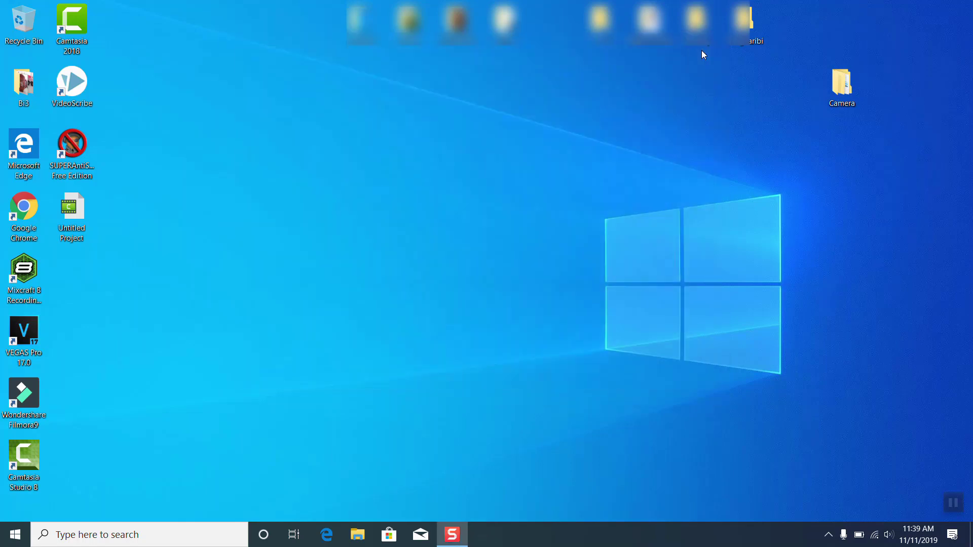
- Search Windows for "dxdiag" and launch the DirectX Diagnostic Tool to show the system information
click(119, 533)
text(dxdia)
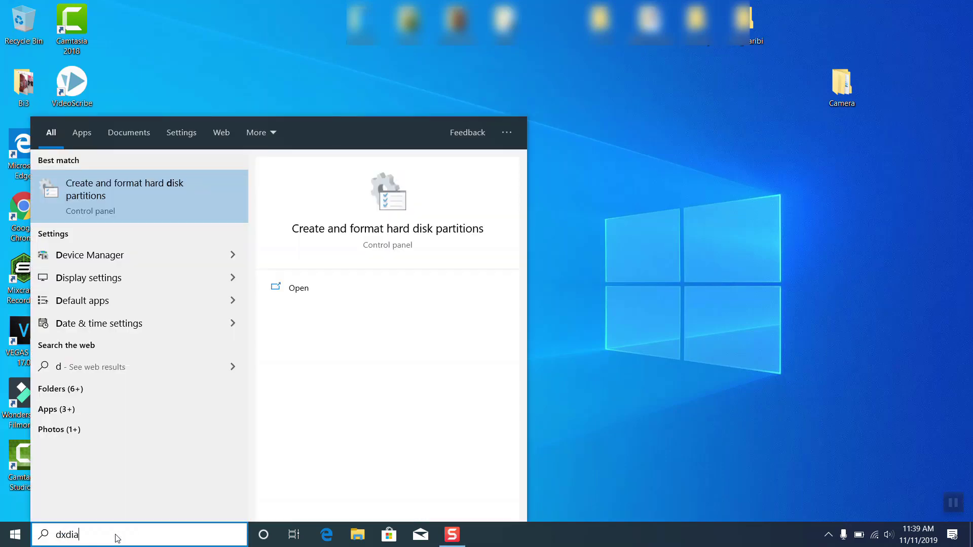
text(g)
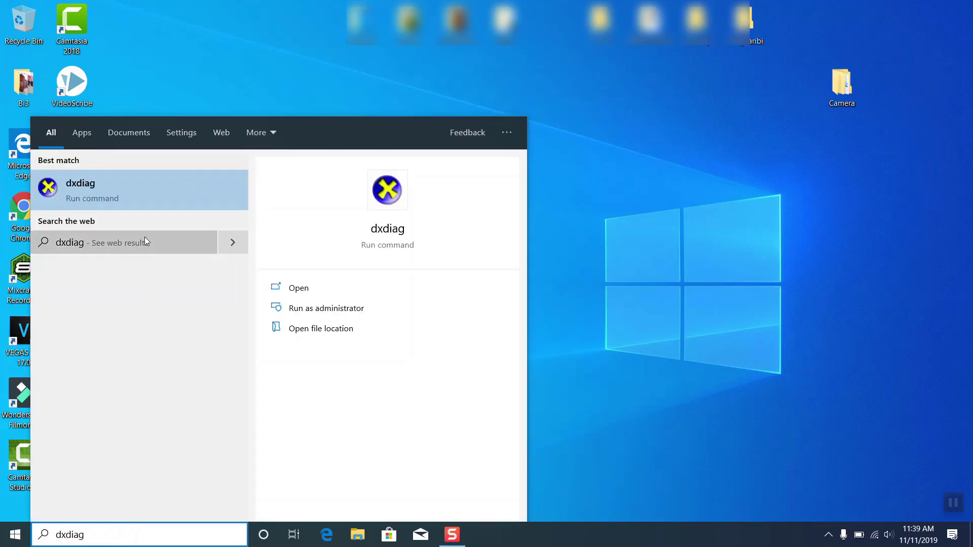
click(141, 198)
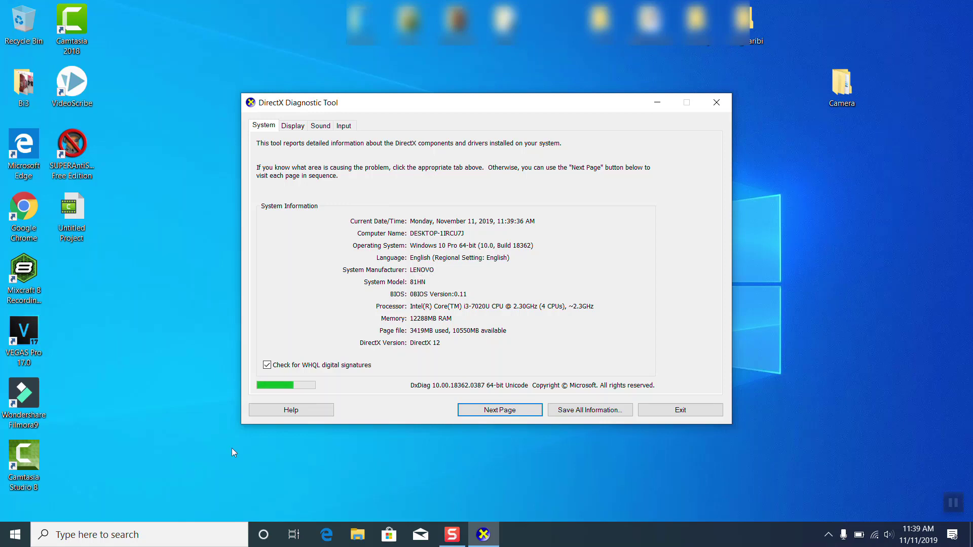
- Switch to Google Chrome and search the web for "lenovo drivers download"
click(32, 217)
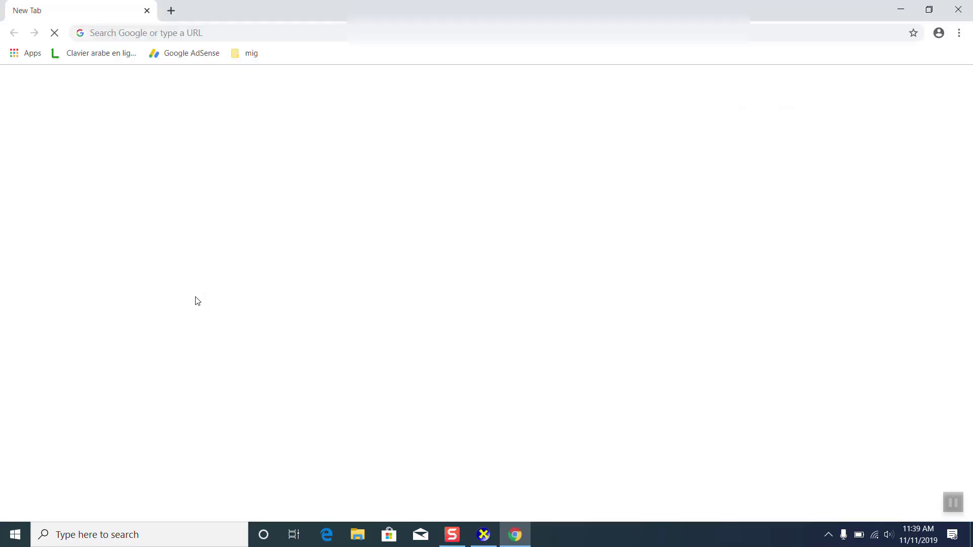
click(213, 34)
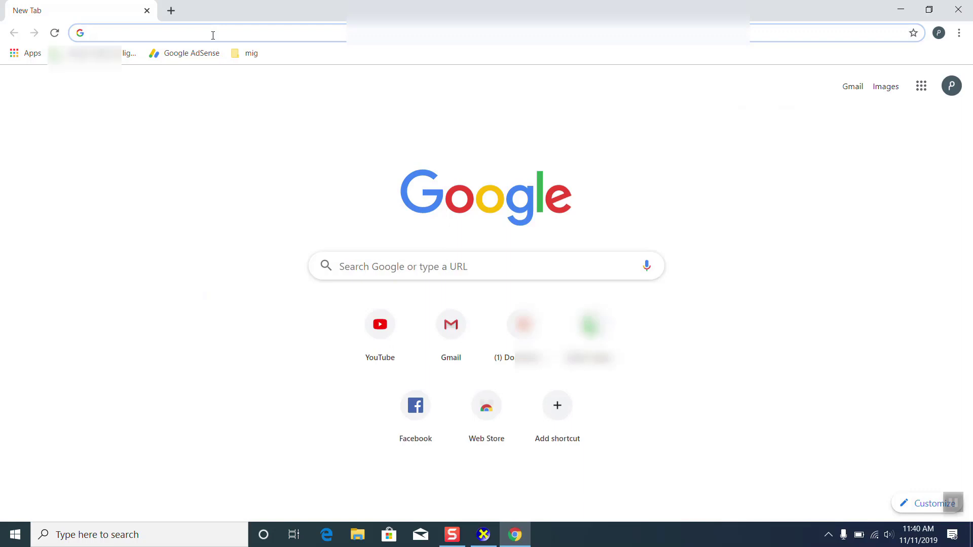
click(952, 503)
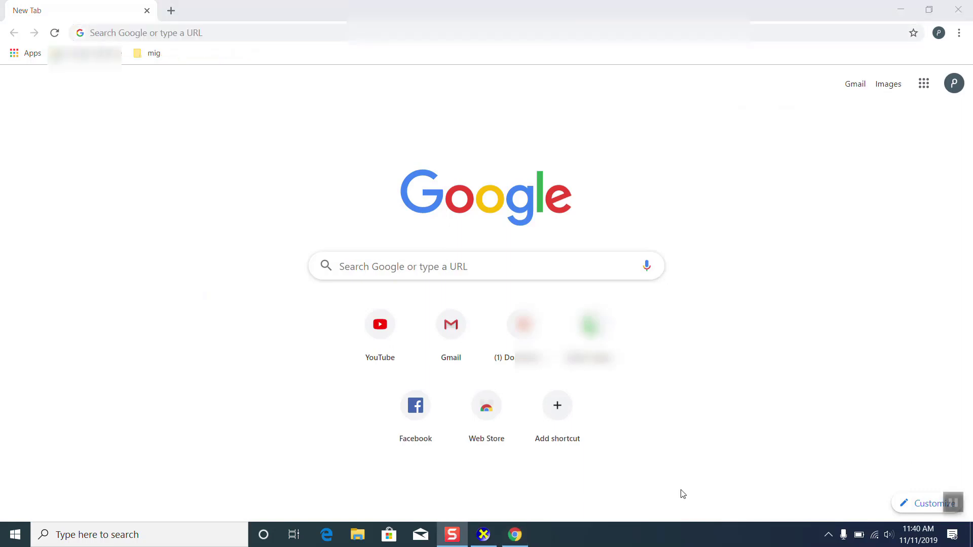
click(265, 33)
text(len)
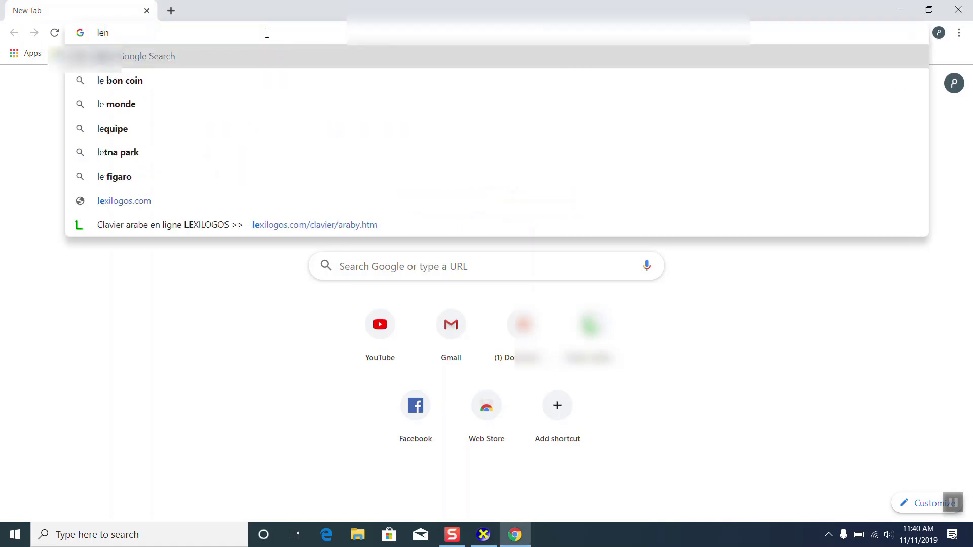
text(ovo)
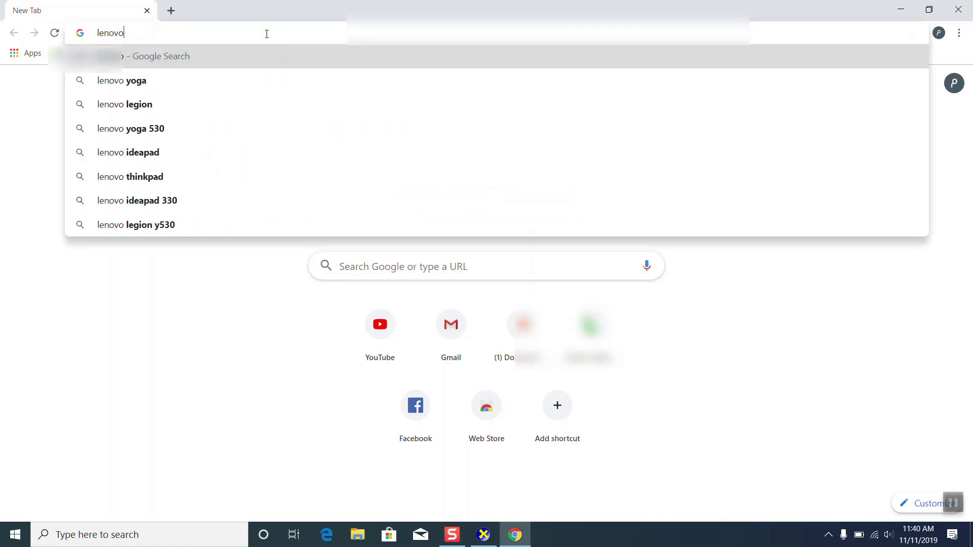
text( drivers)
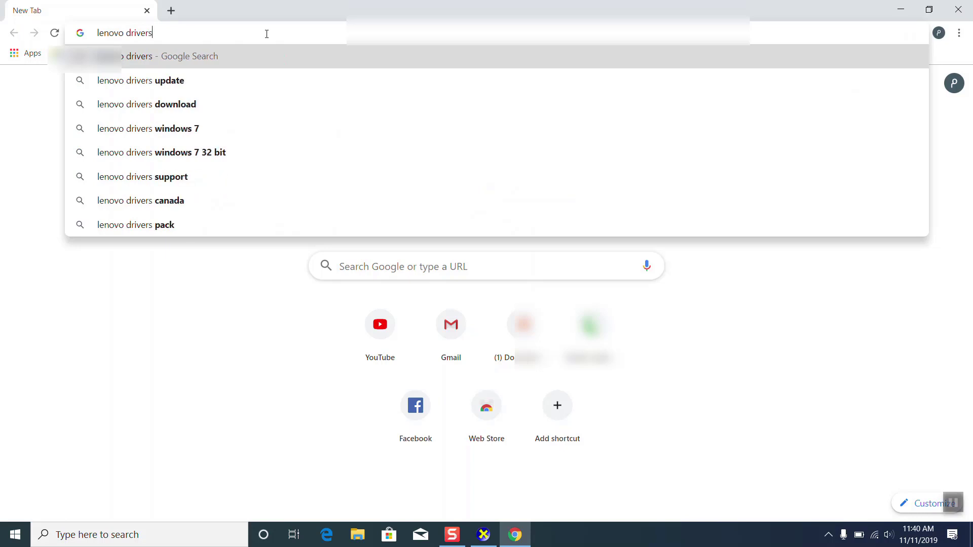
key(Down)
key(Down)
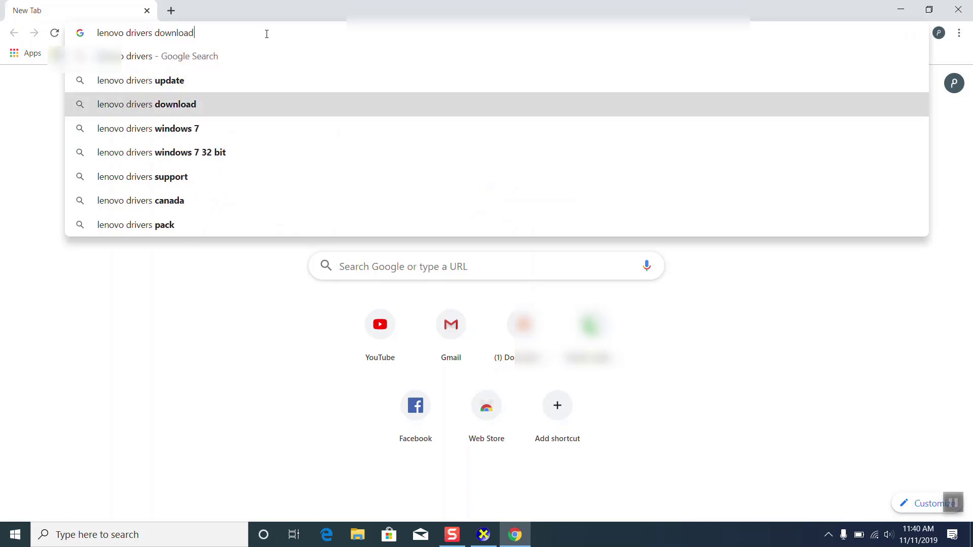
key(Return)
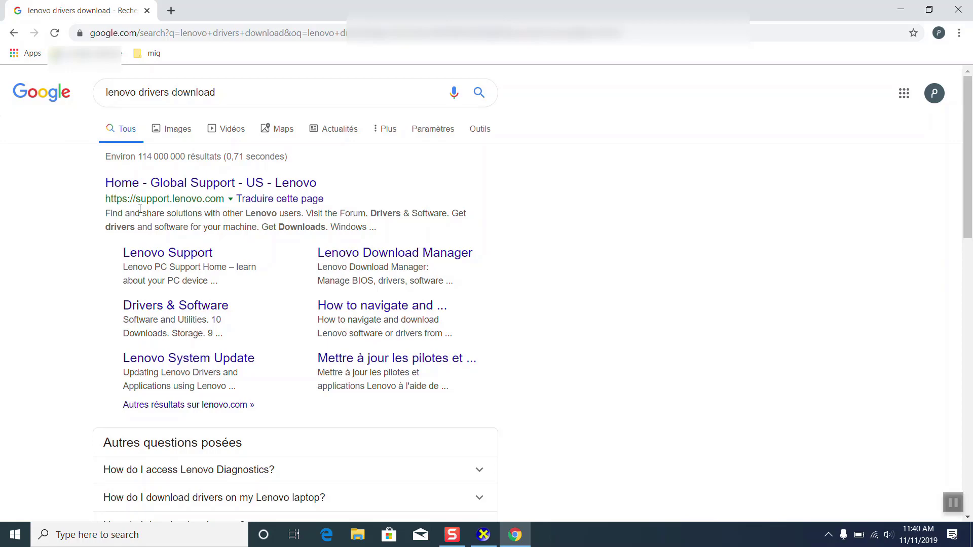
- Open Lenovo's Global Support site from the search results and start getting downloads under Drivers & Software
click(175, 188)
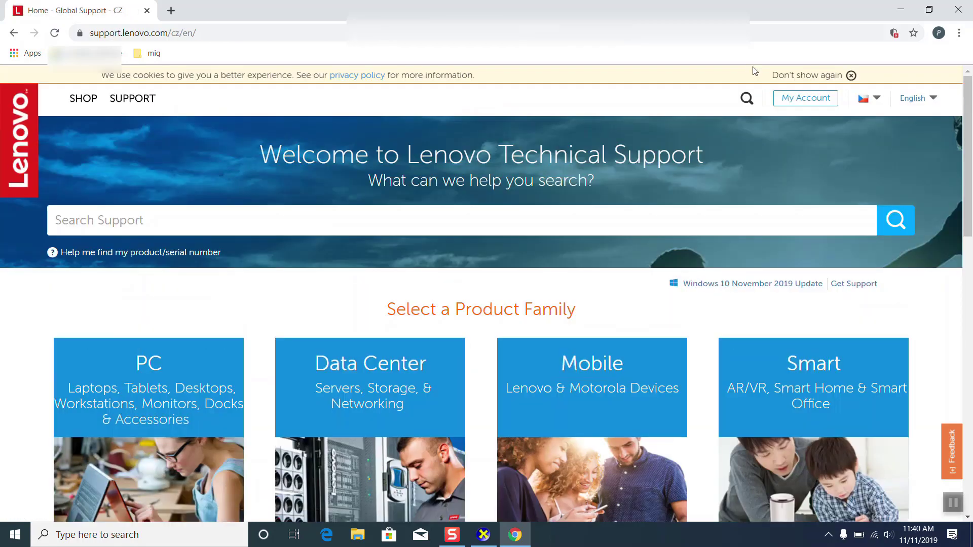
click(851, 76)
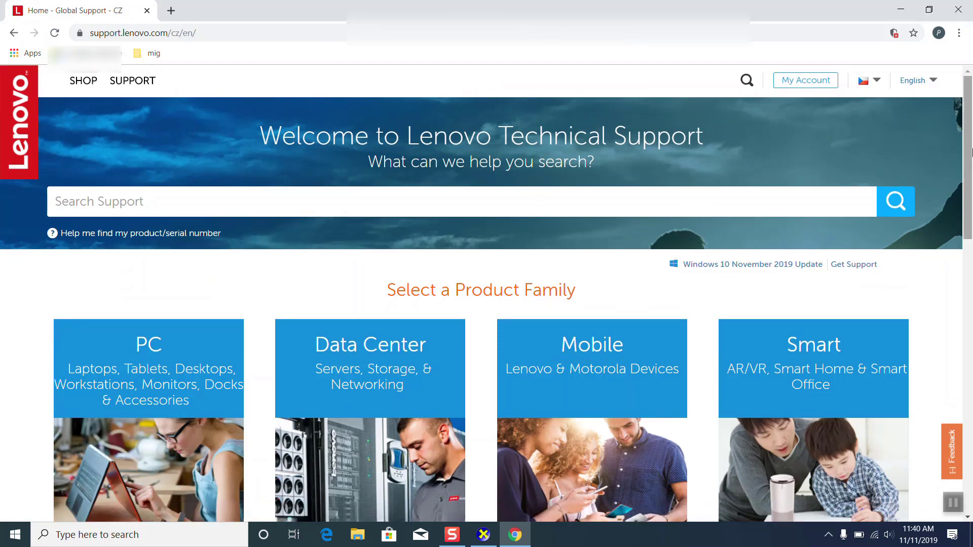
drag(968, 167, 971, 309)
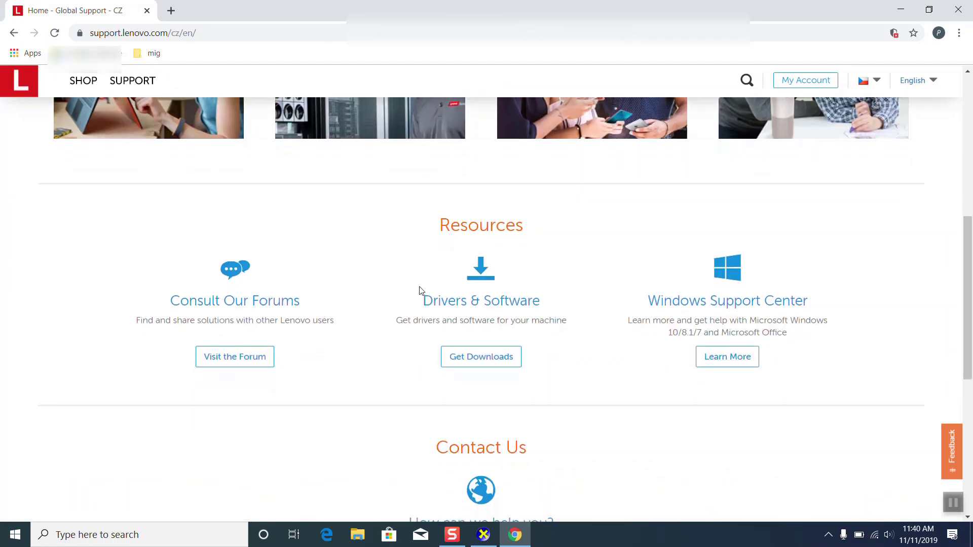
click(488, 356)
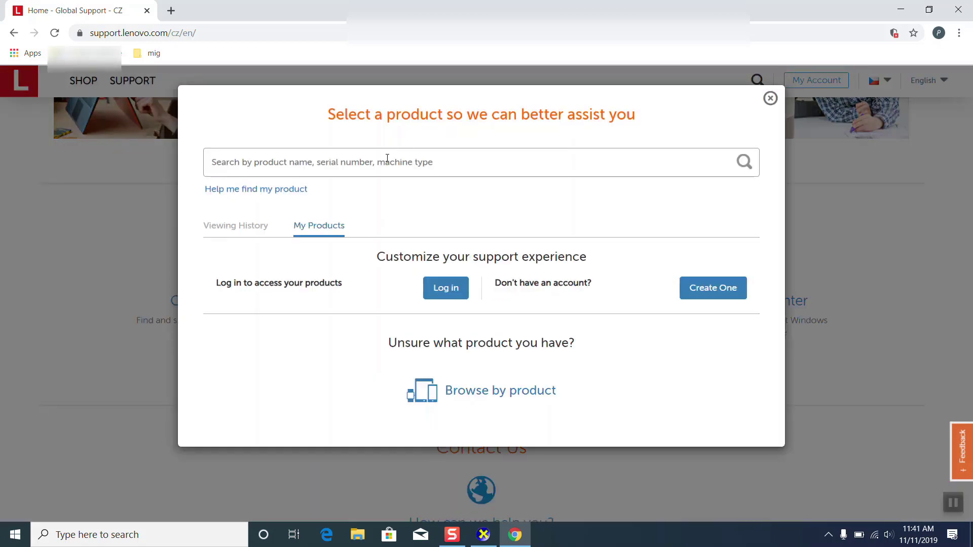
- Check the system model in the DirectX Diagnostic Tool, search Lenovo products for "lenovo 81HN", and select the V130-15IKB Laptop - Type 81HN
click(387, 158)
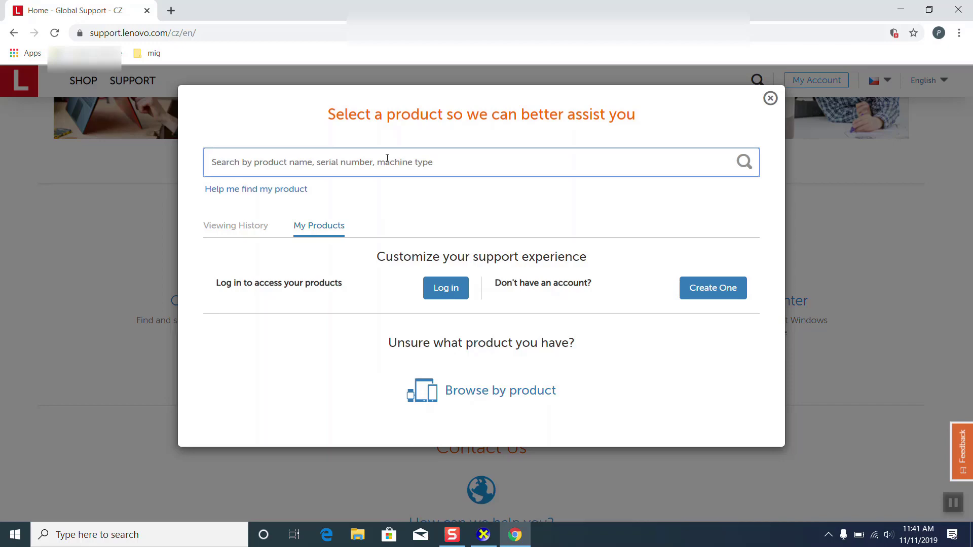
click(489, 537)
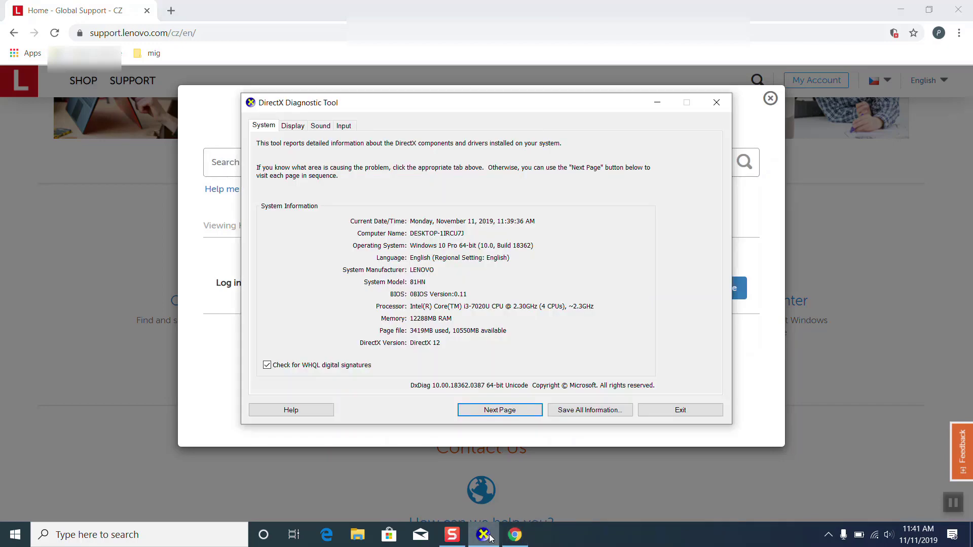
click(489, 537)
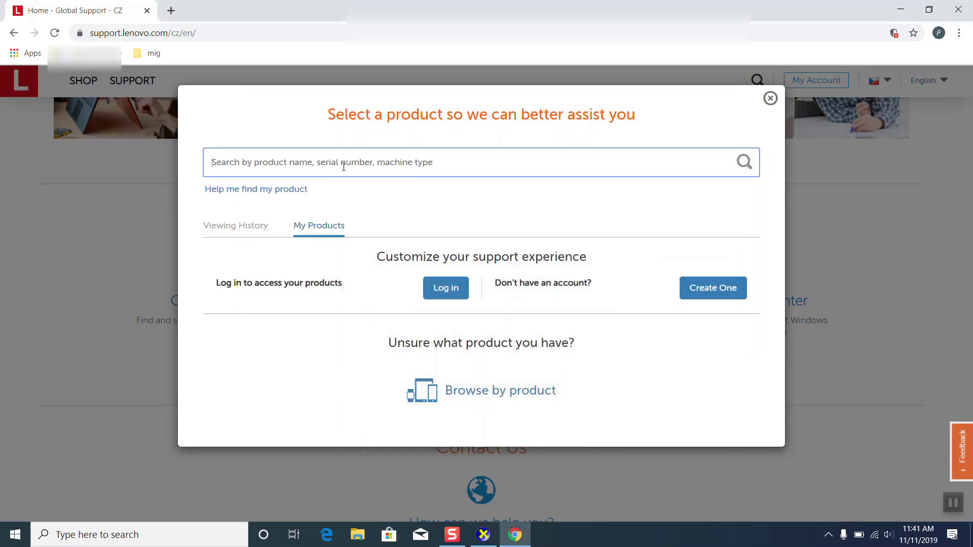
text(lenovo)
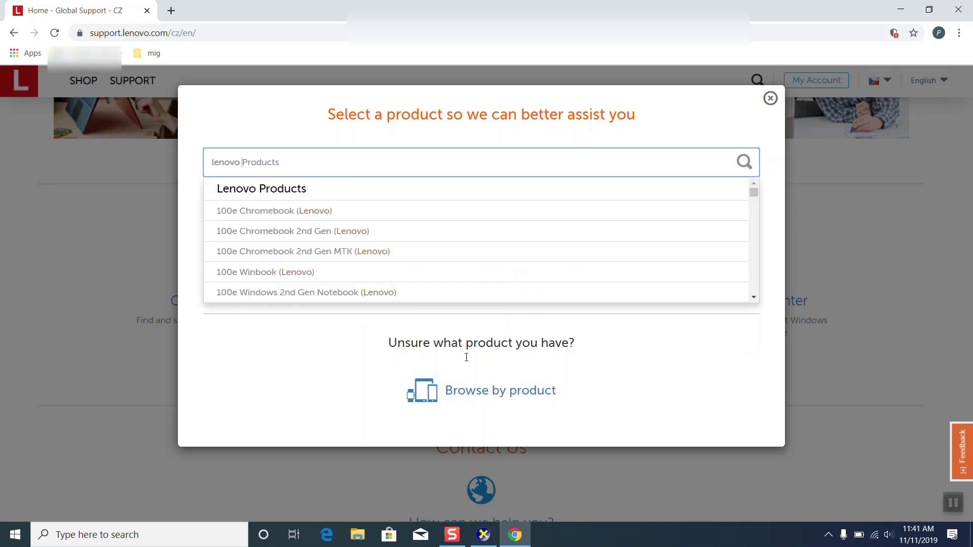
click(491, 542)
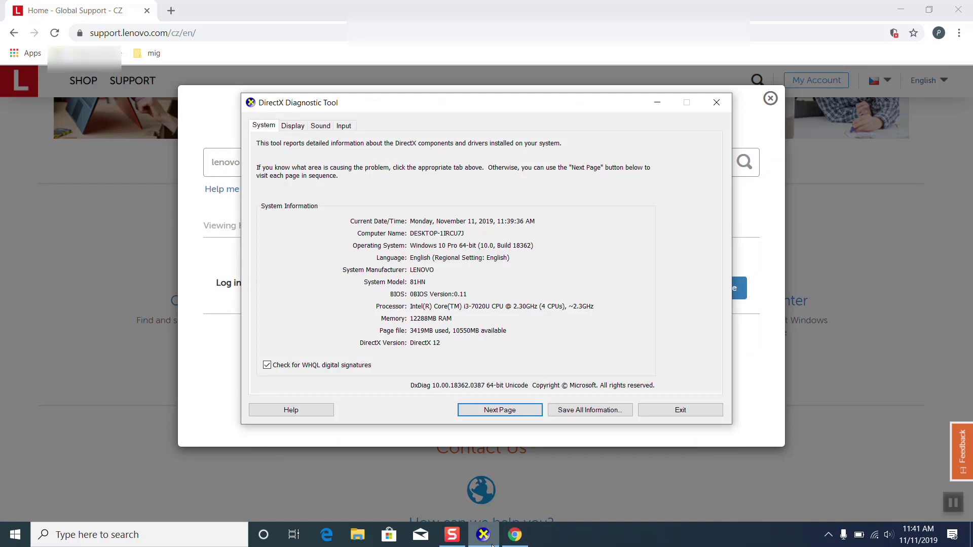
click(490, 543)
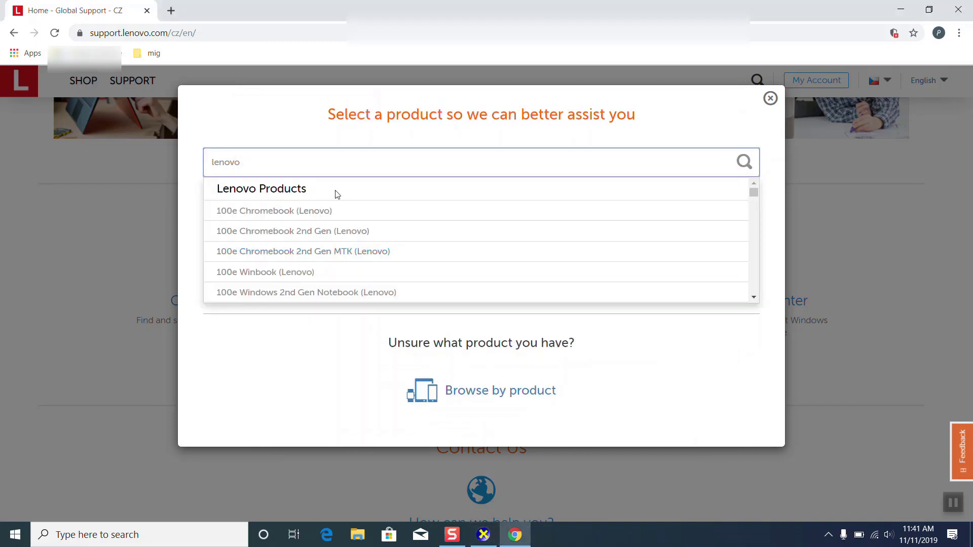
text(81HN)
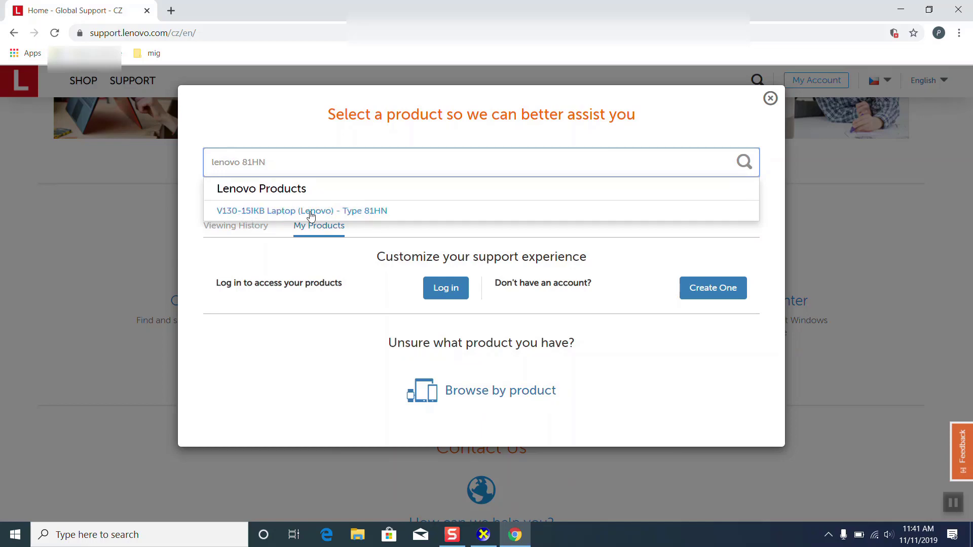
click(310, 217)
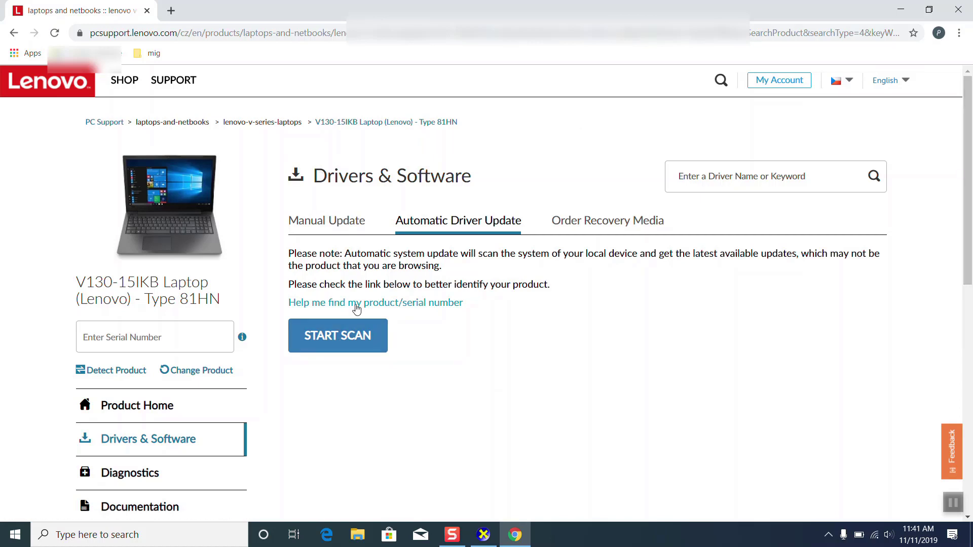
- Show the manual driver updates for Camera and Card Reader and expand the Windows 10 (64-bit) Camera Driver package's files
click(335, 223)
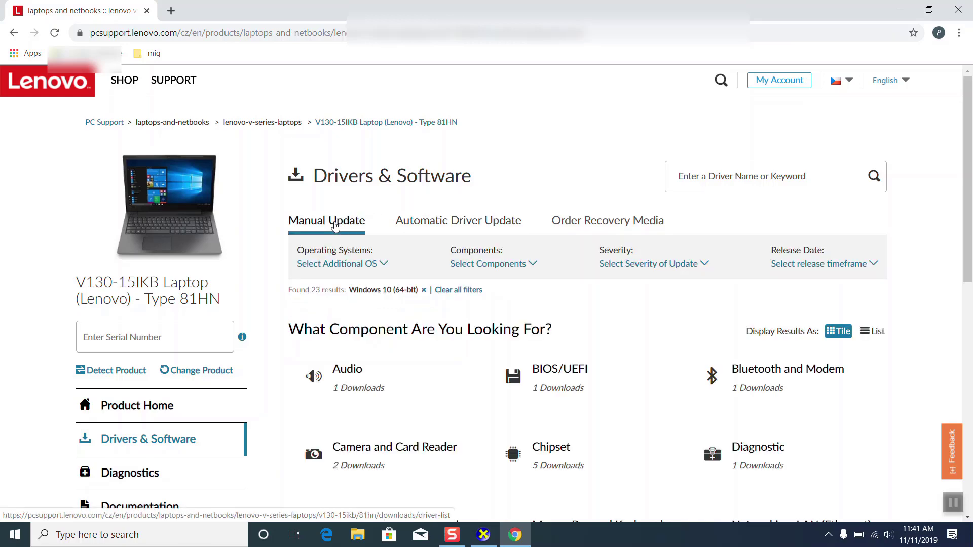
scroll(972, 212, down, 1)
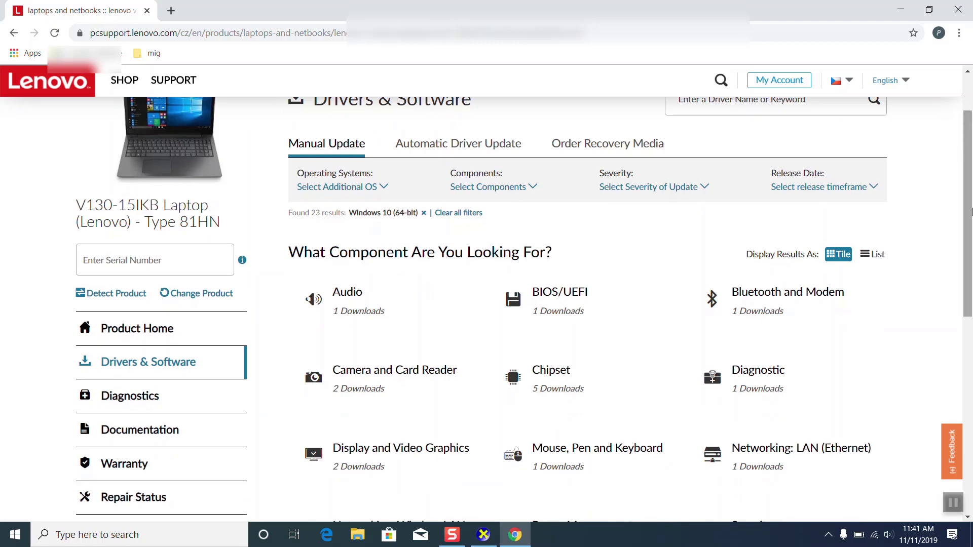
scroll(972, 212, down, 2)
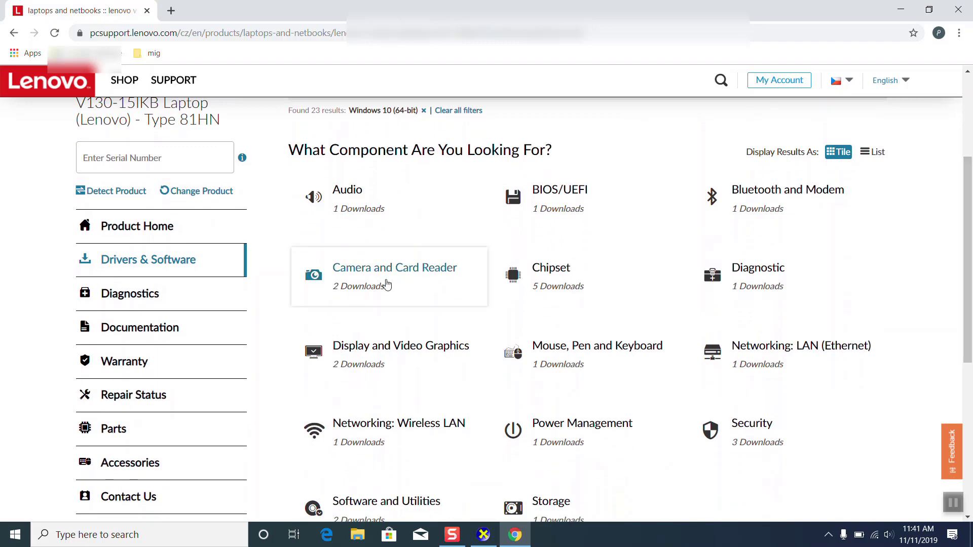
click(386, 285)
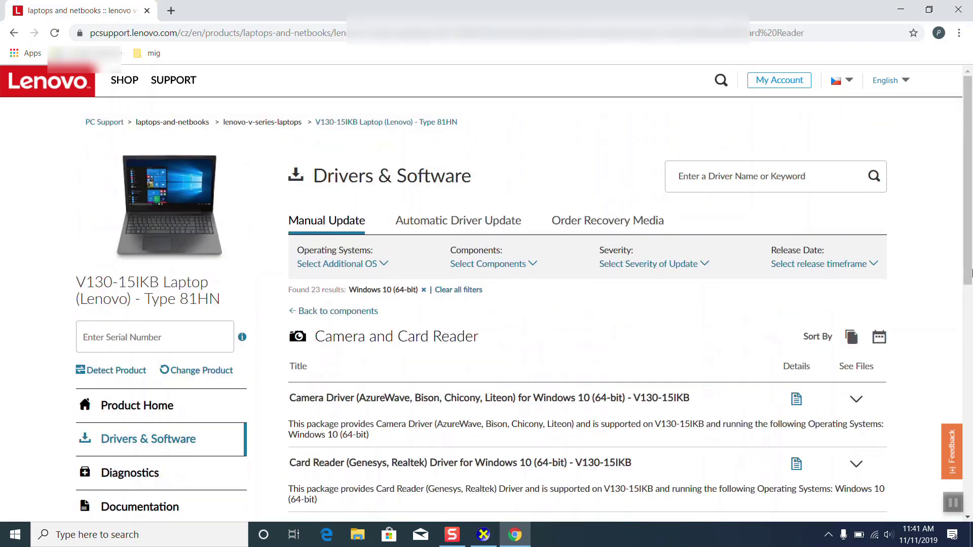
scroll(402, 267, down, 3)
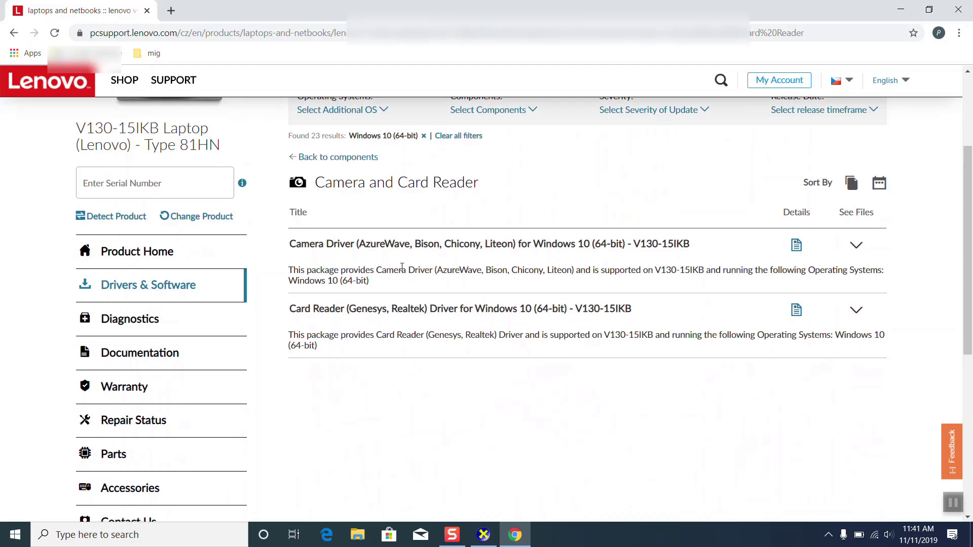
click(482, 250)
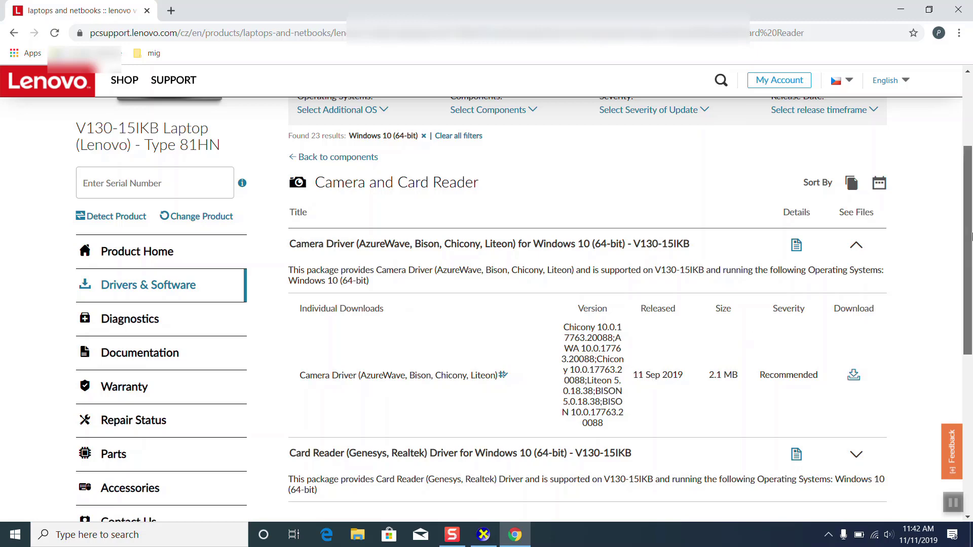
- Download the Camera Driver (AzureWave, Bison, Chicony, Liteon) for Windows 10 (64-bit), dismissing the feedback survey
scroll(970, 236, up, 2)
scroll(970, 235, down, 2)
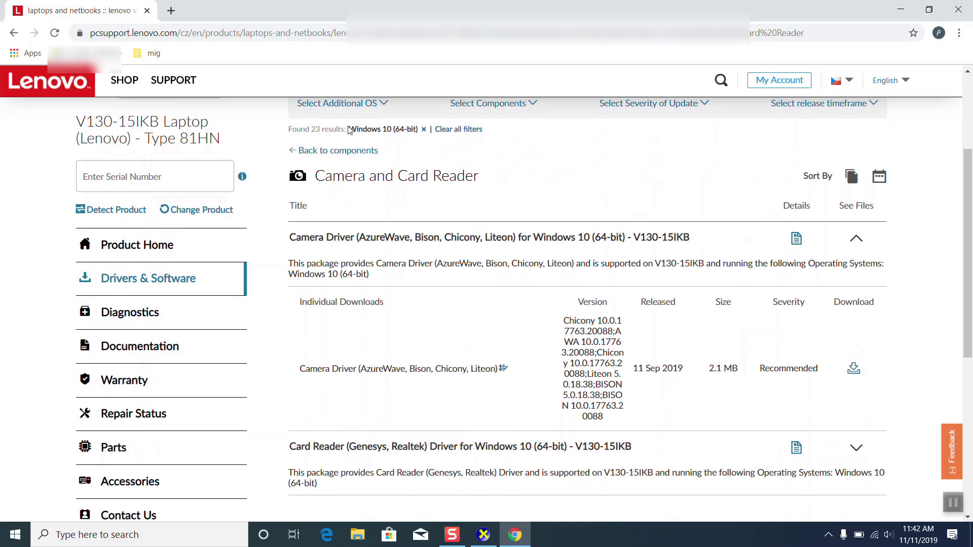
drag(350, 132, 422, 132)
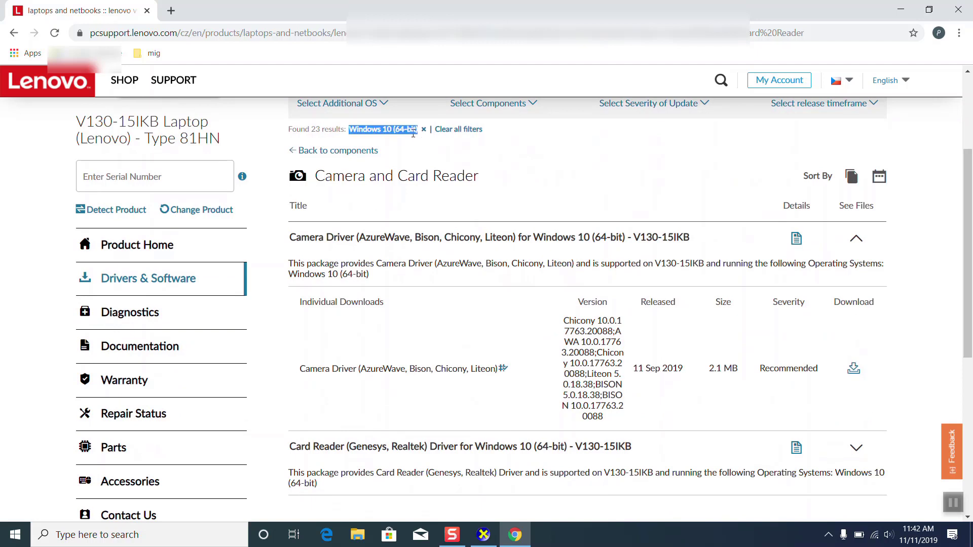
click(853, 370)
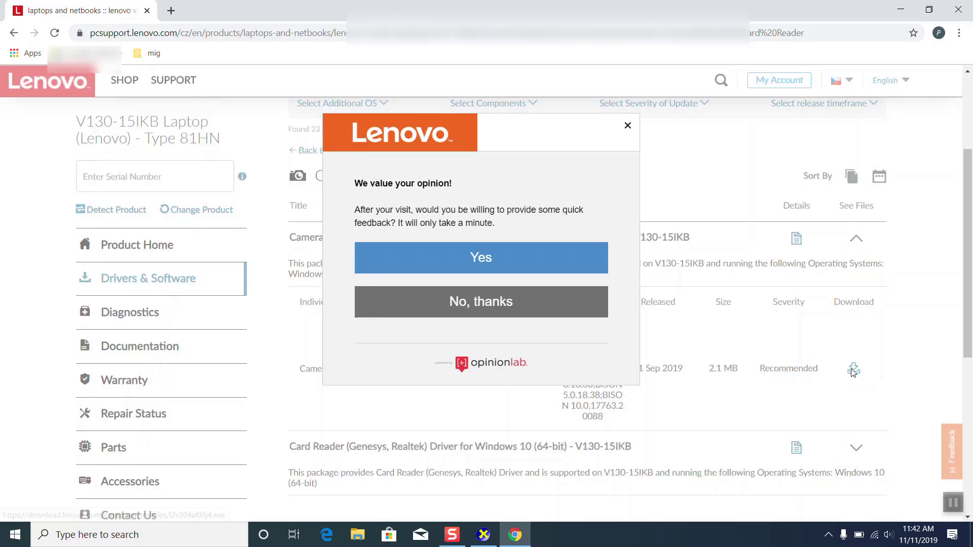
click(627, 125)
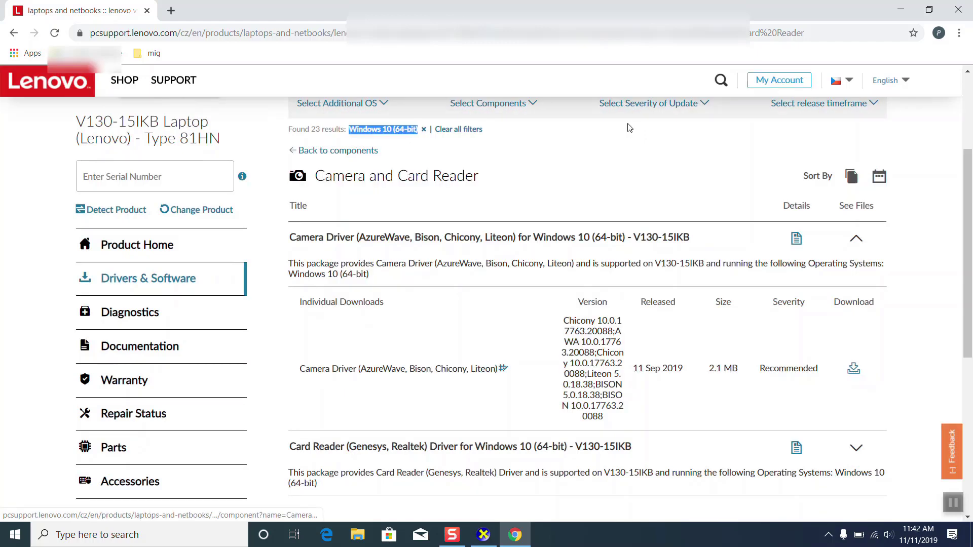
click(854, 368)
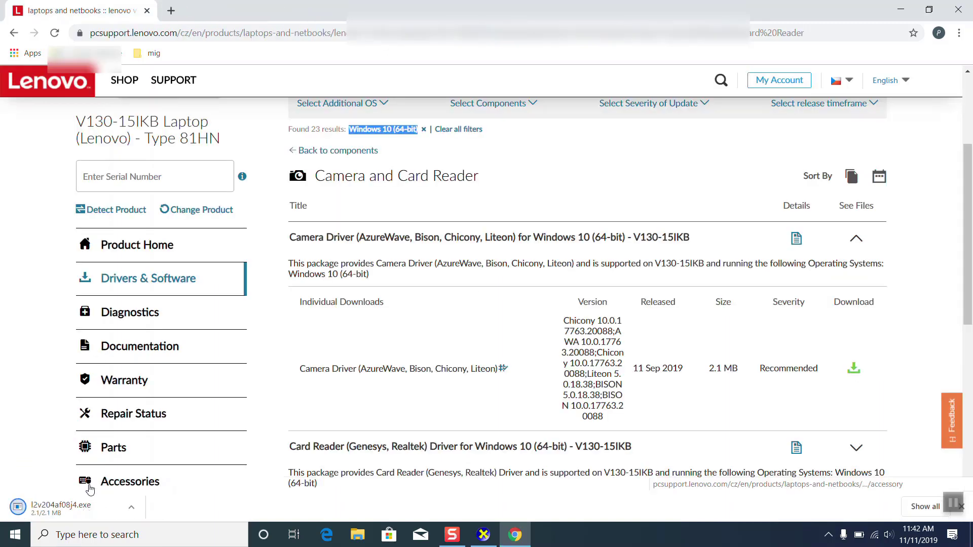
- Run the downloaded camera driver installer, accept the license agreement, and complete the installation in C:\DRIVERS\Camera(Realtek, Sunplus)
right_click(86, 496)
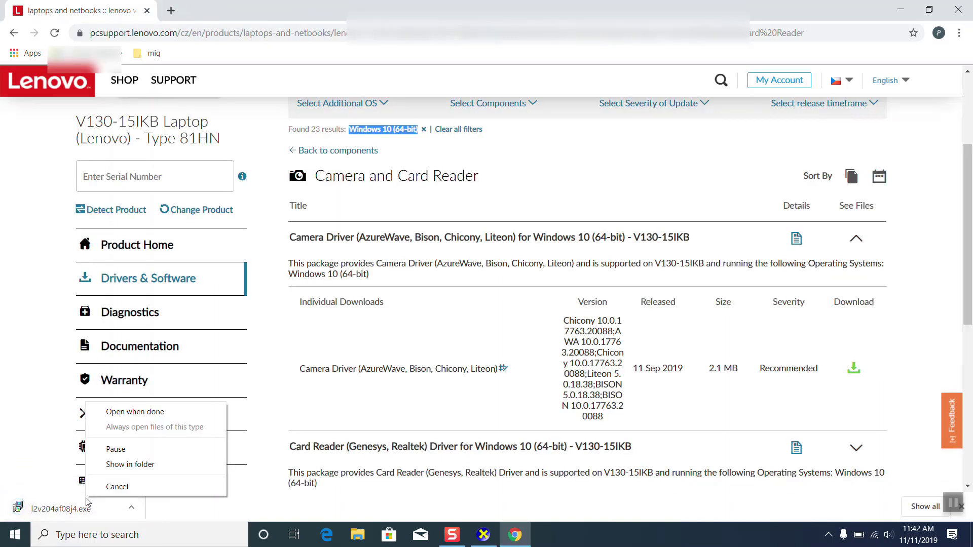
click(133, 412)
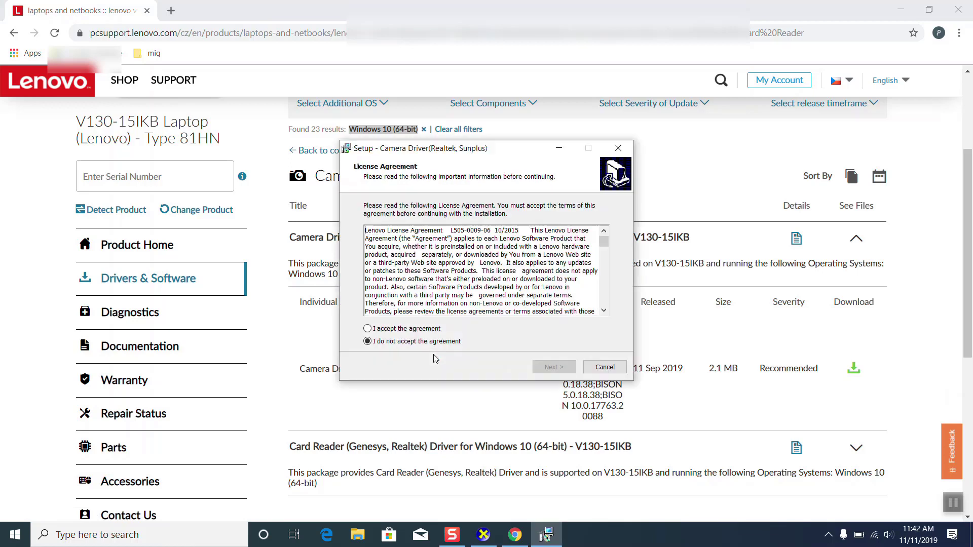
click(416, 330)
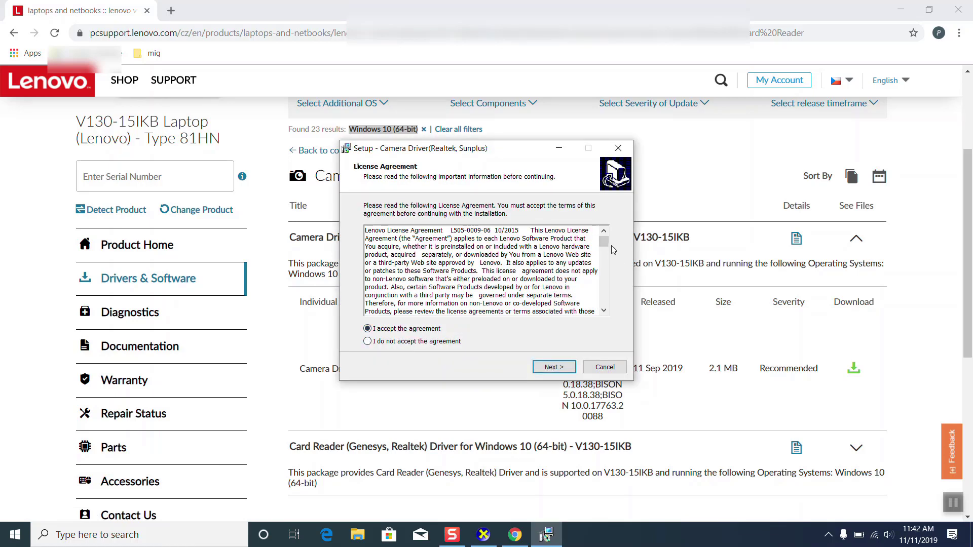
mouse_move(603, 242)
mouse_down()
mouse_move(603, 295)
mouse_move(603, 243)
mouse_up()
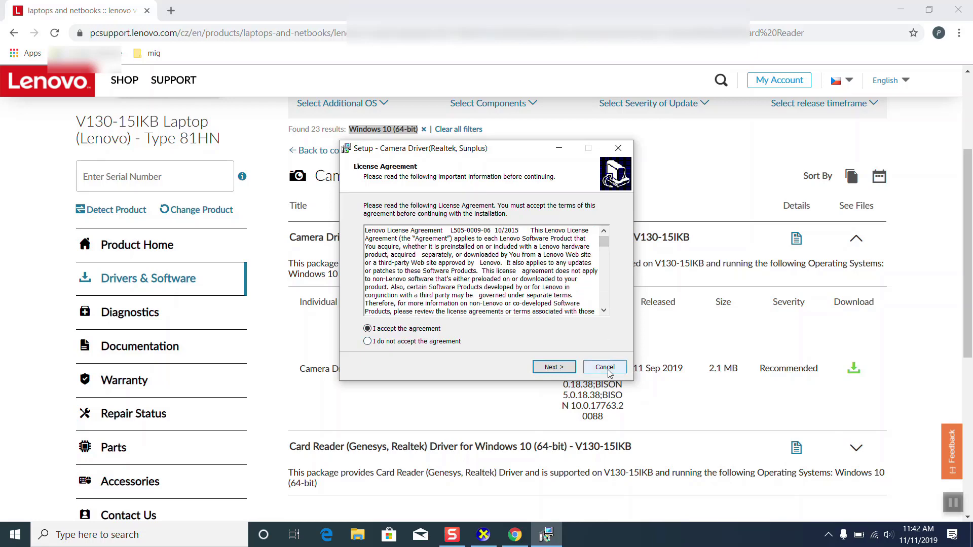
click(554, 369)
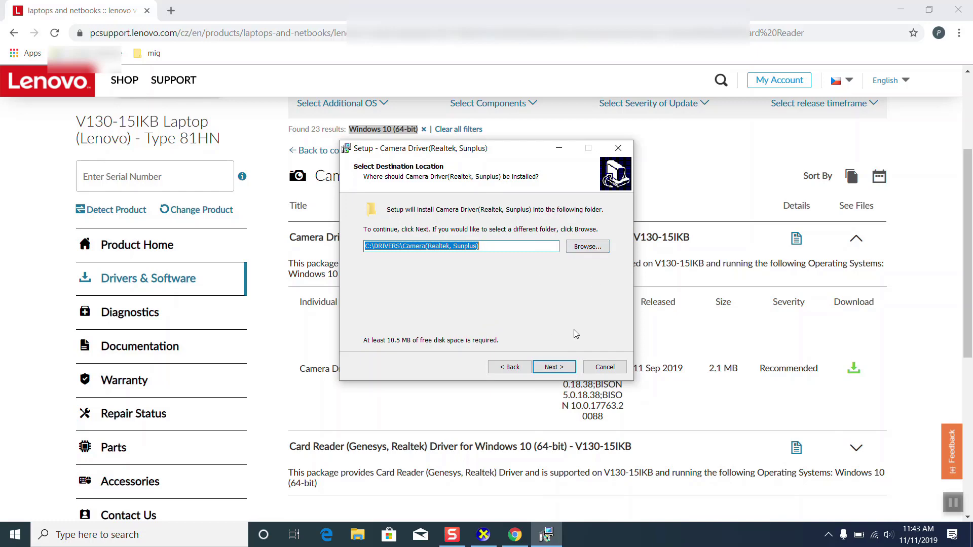
click(559, 369)
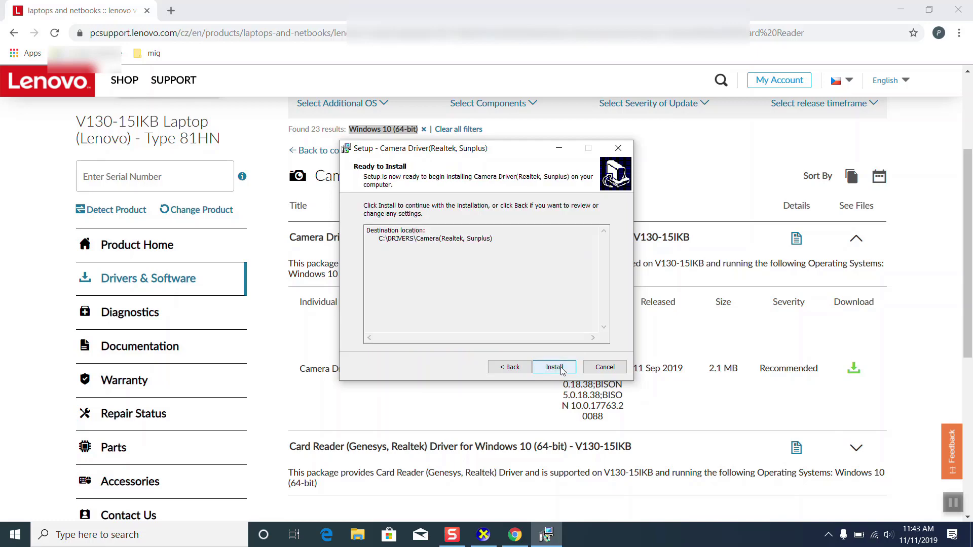
click(554, 367)
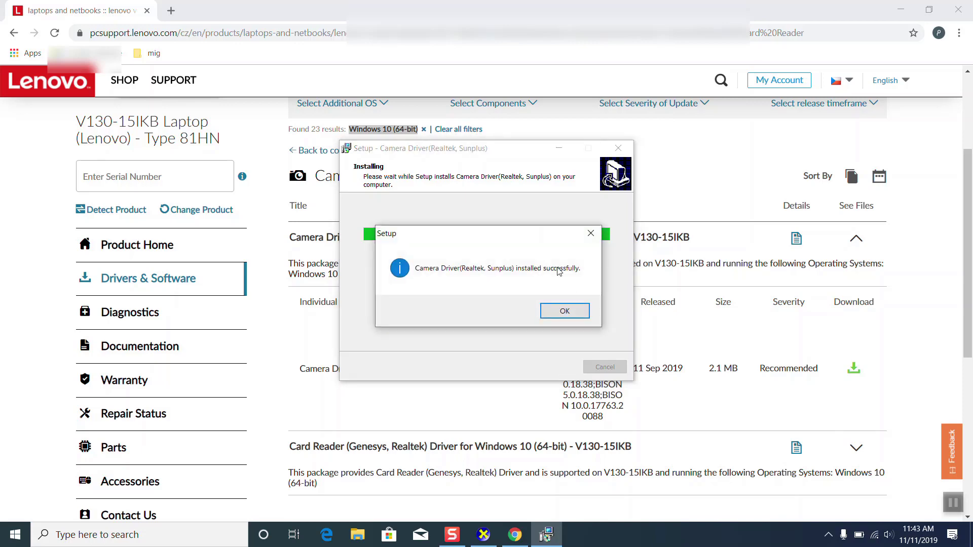
click(559, 313)
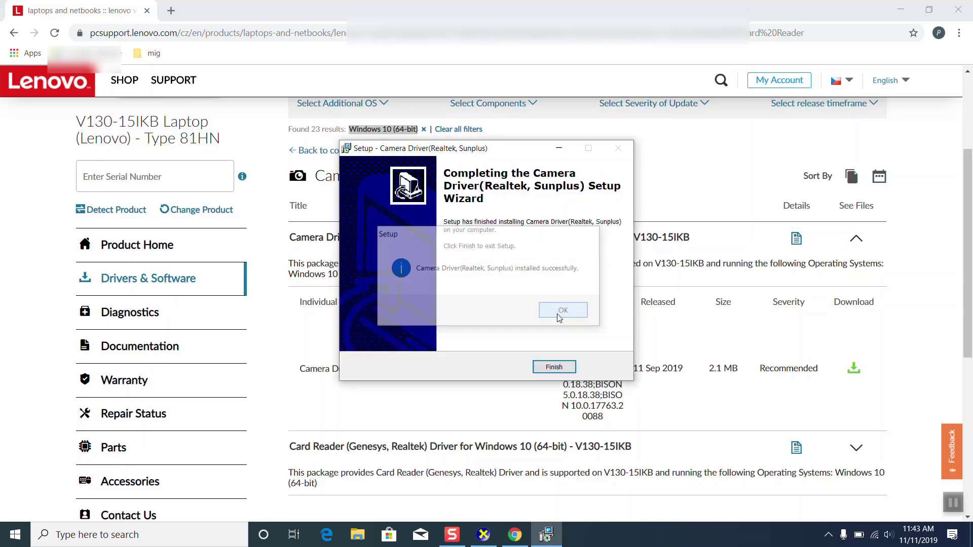
click(554, 367)
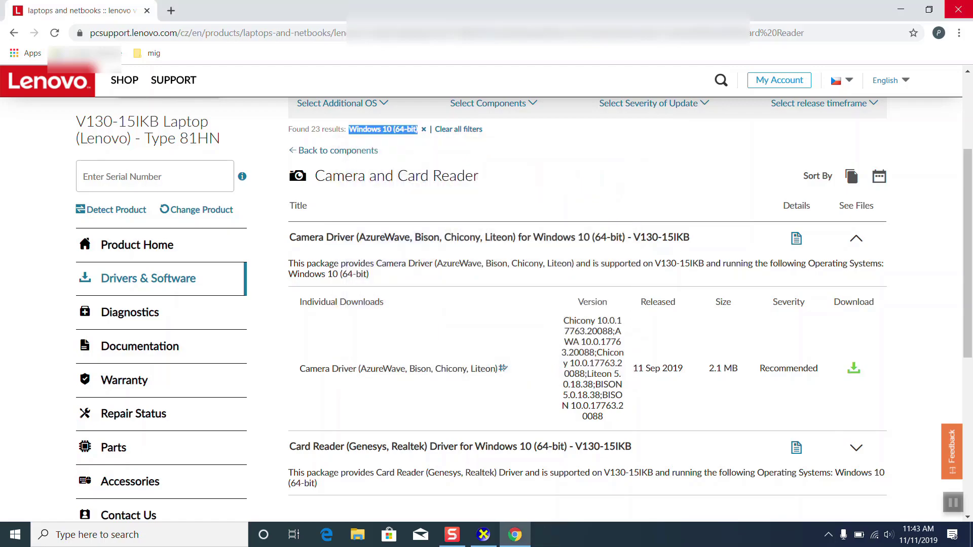
- Close the browser, search Windows for "camera", and launch the Camera app to test the webcam
click(958, 9)
click(135, 535)
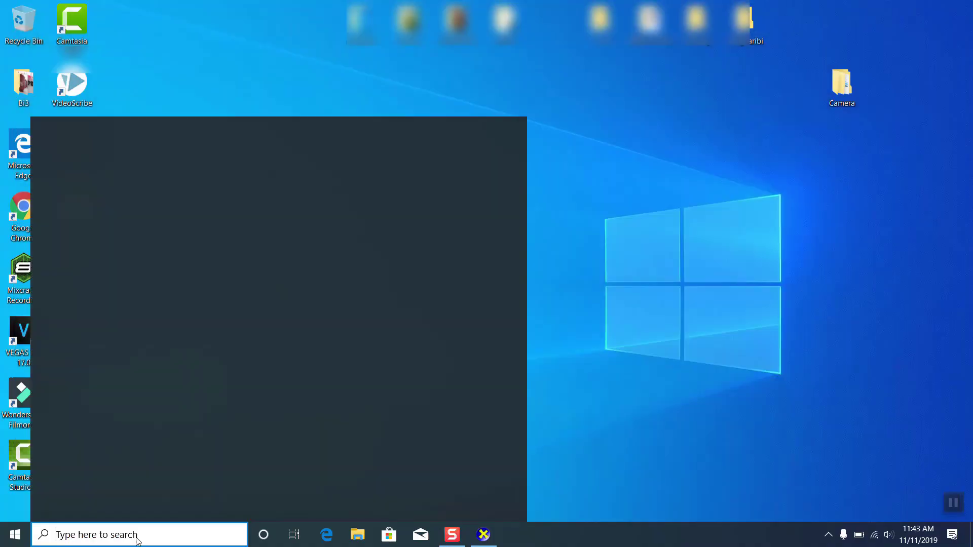
text(camera)
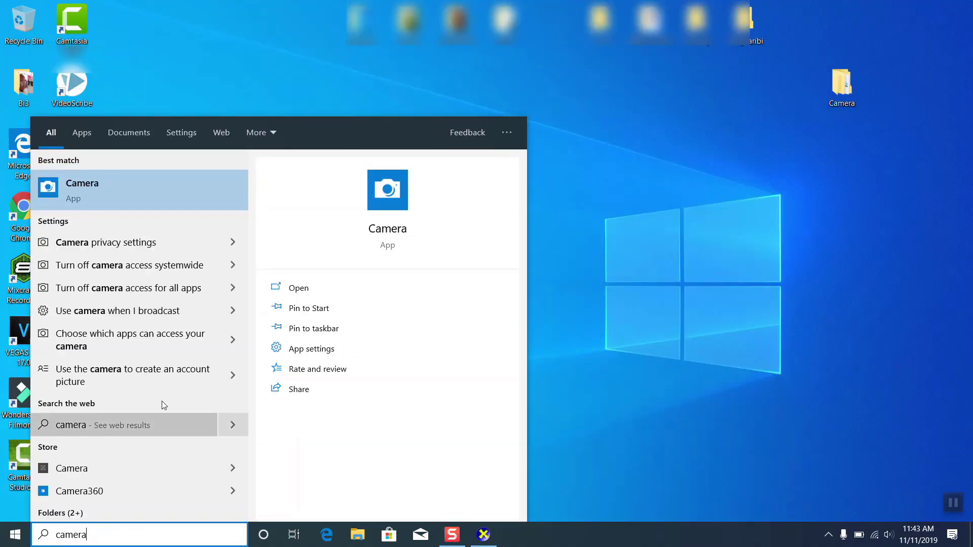
click(183, 203)
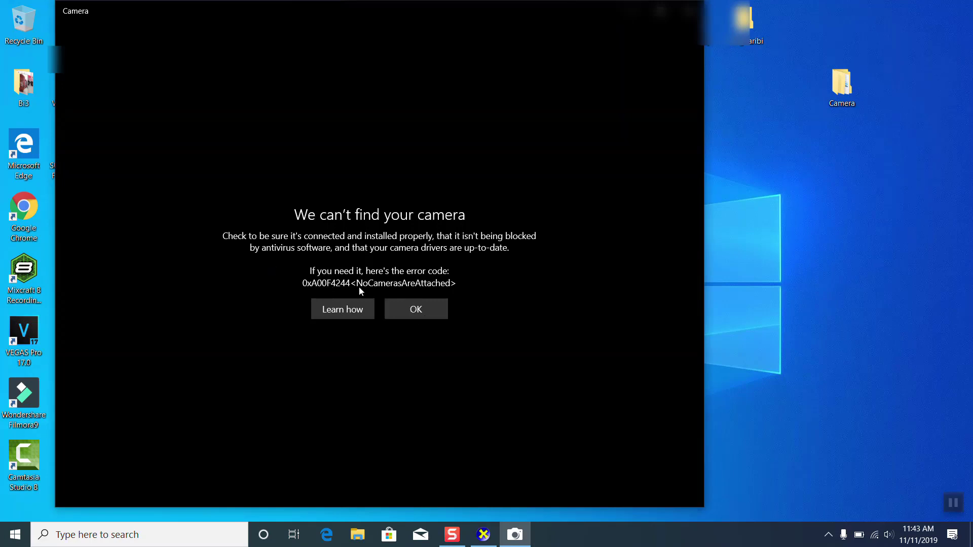
- Dismiss the camera error, close the Camera app, and search Windows for "device" to open Device Manager
click(421, 311)
click(688, 10)
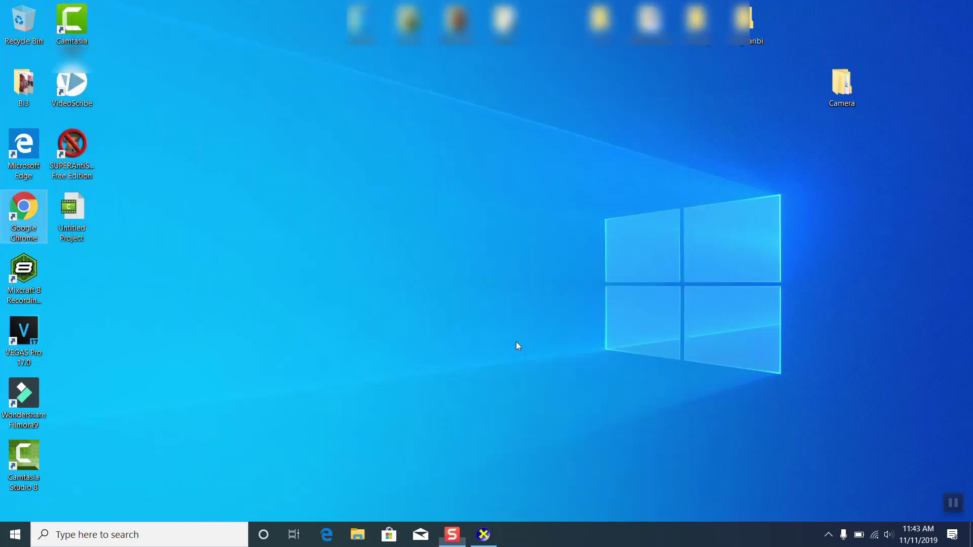
click(159, 544)
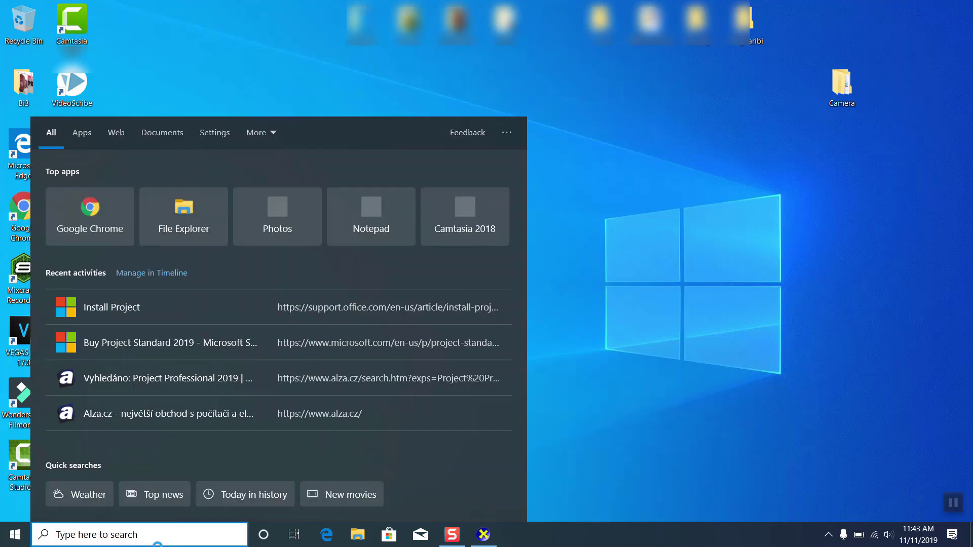
text(device)
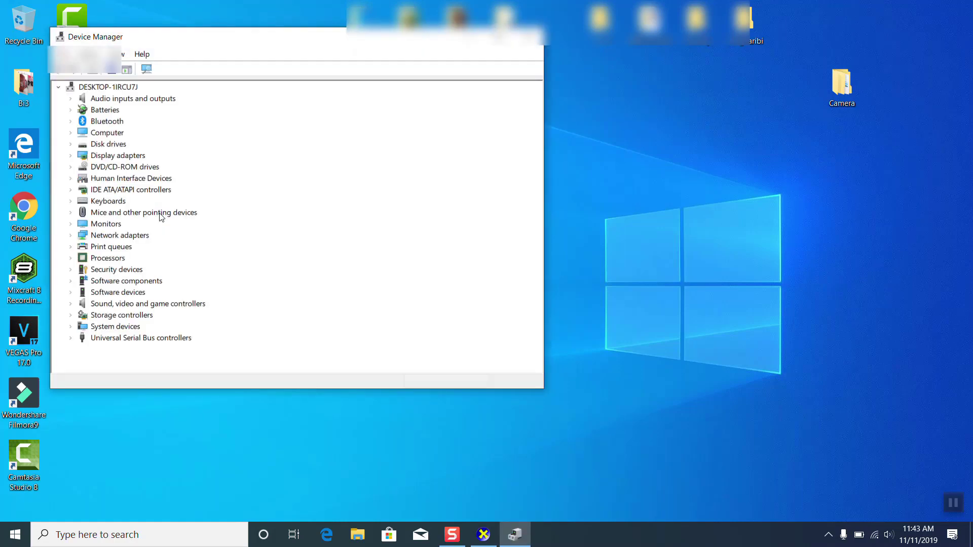
- Scan for hardware changes in Device Manager, expand Cameras to check the Integrated Camera device, and close Device Manager
click(147, 68)
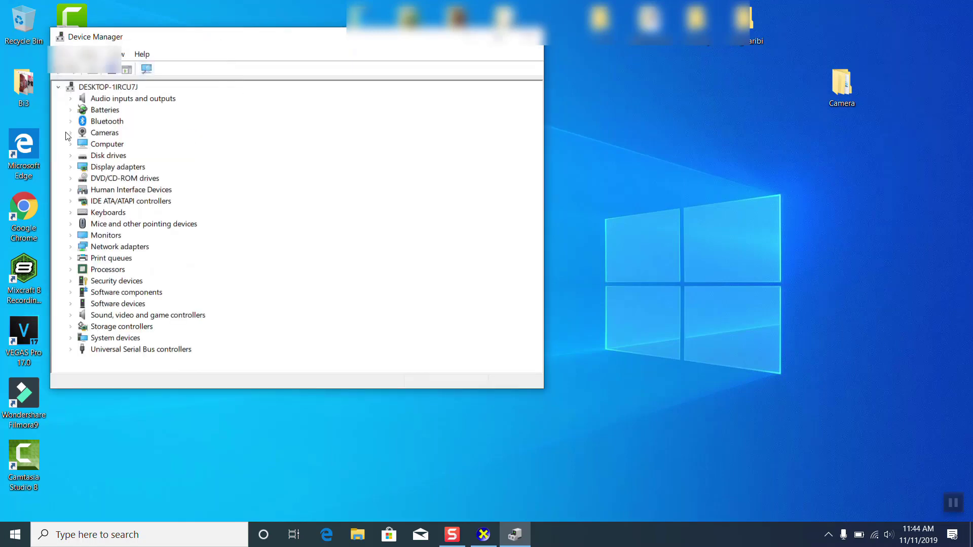
click(124, 146)
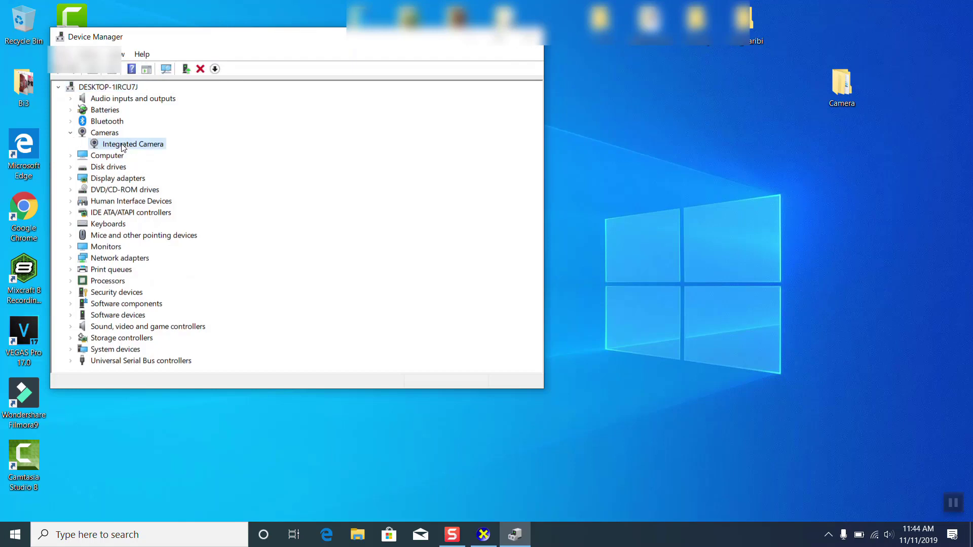
click(529, 35)
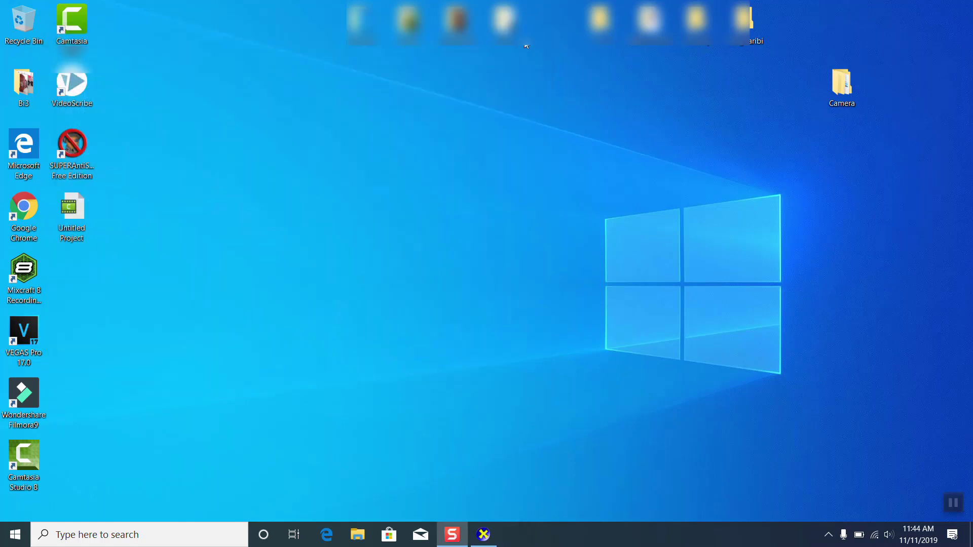
- Search Windows for "camera" and launch the Camera app to test the webcam again
click(142, 537)
text(ca)
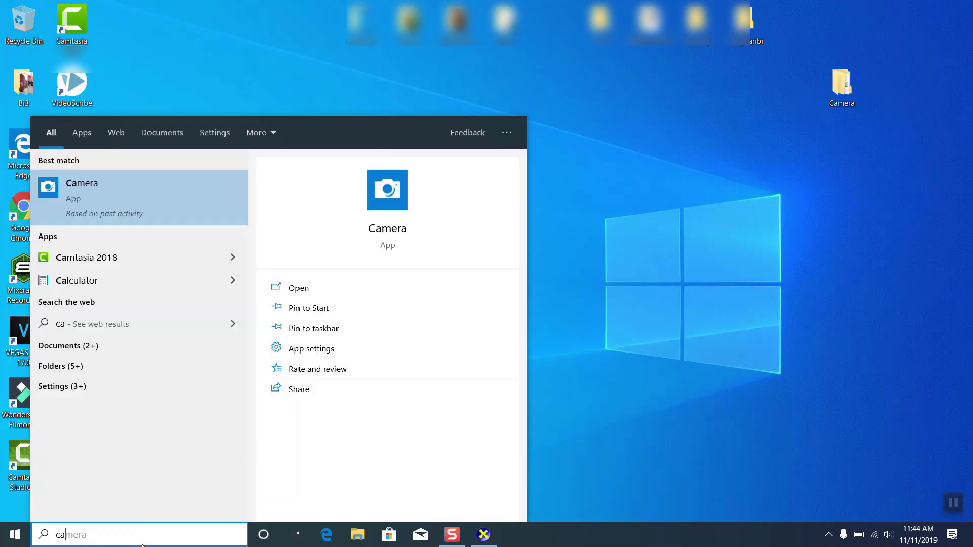
text(mera)
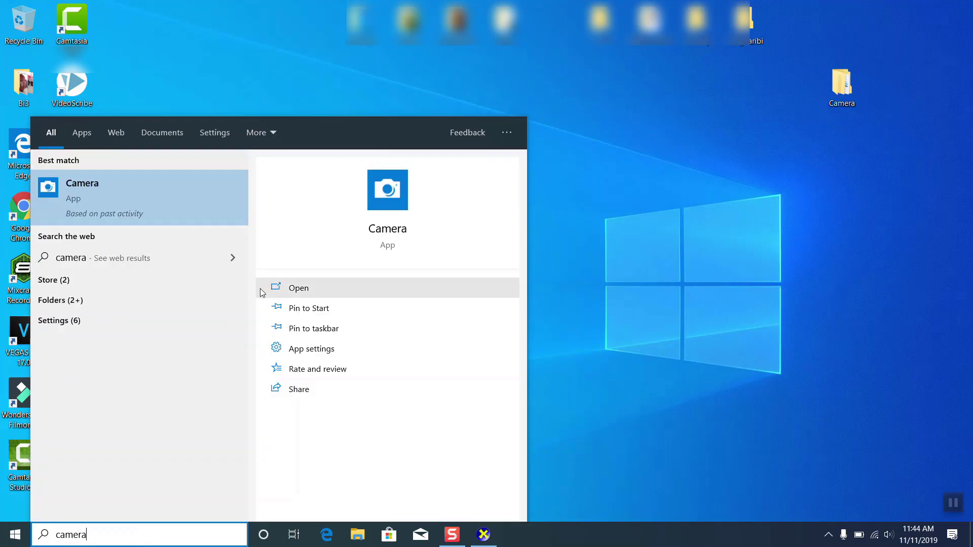
click(159, 214)
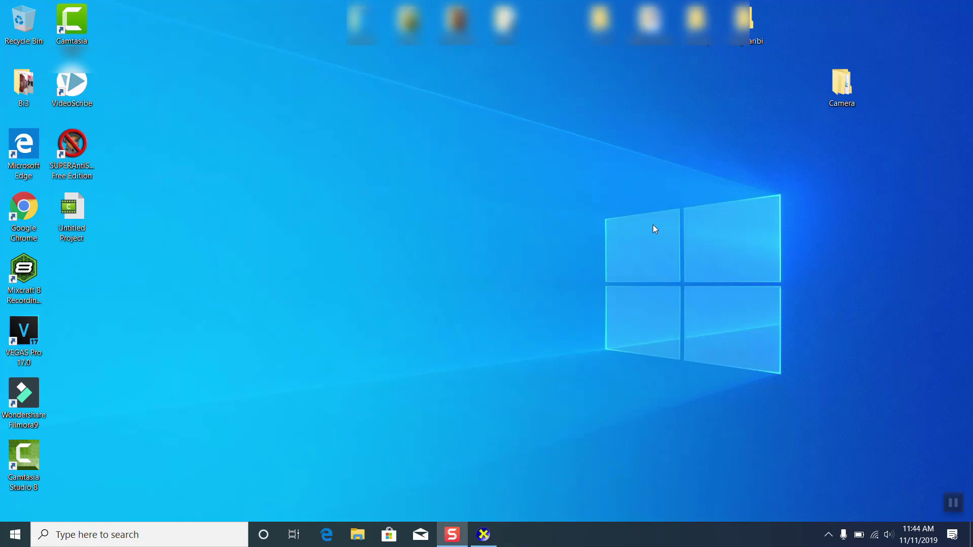
- Open Windows Settings, review the camera access permissions under Privacy, and close Settings
click(152, 536)
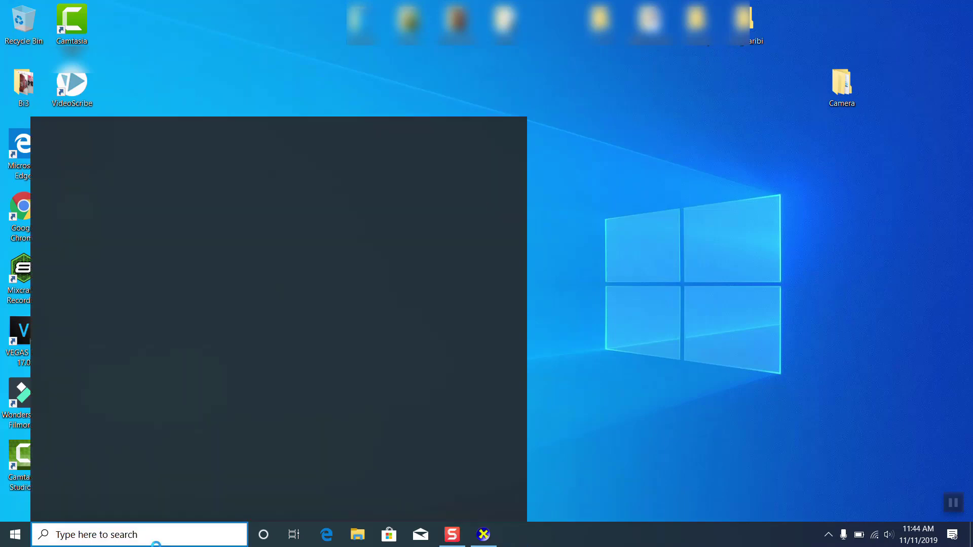
text(settings)
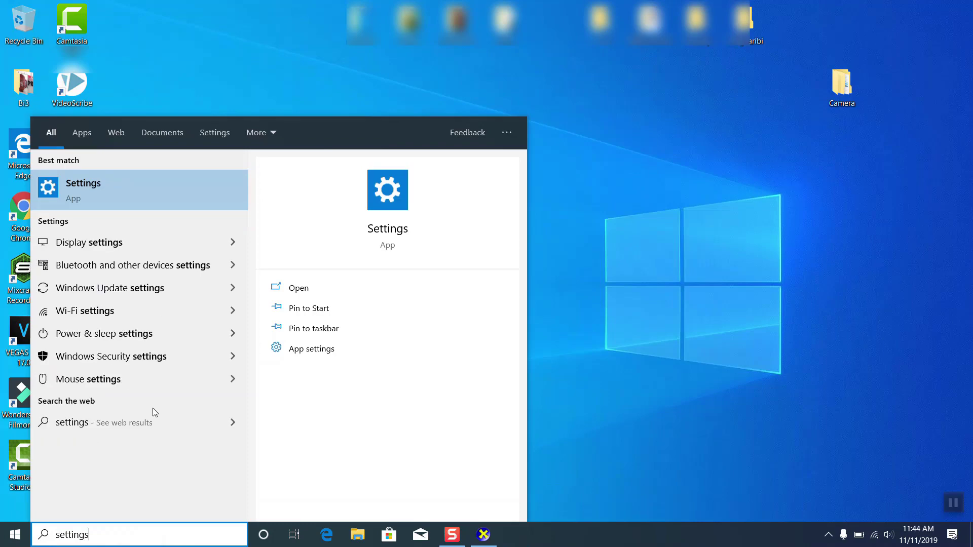
click(182, 195)
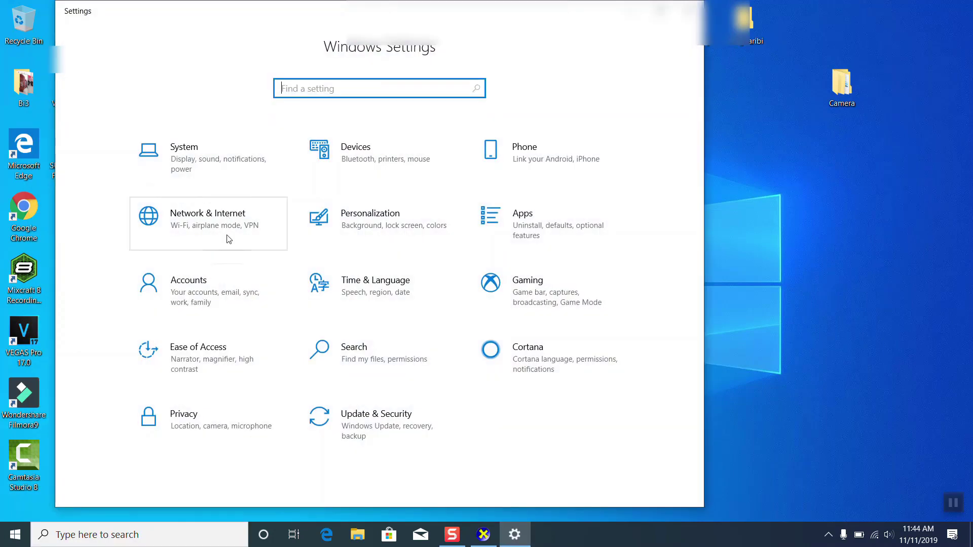
click(209, 408)
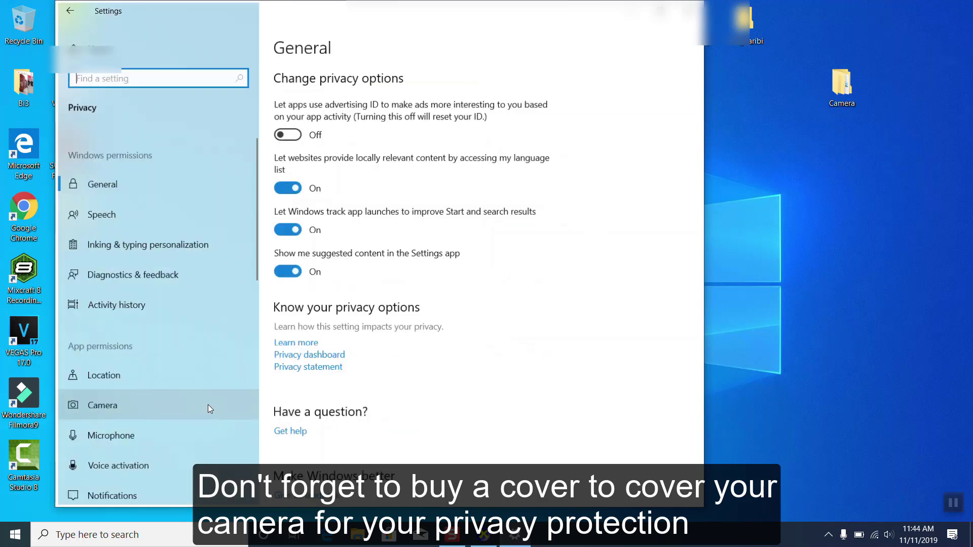
click(135, 416)
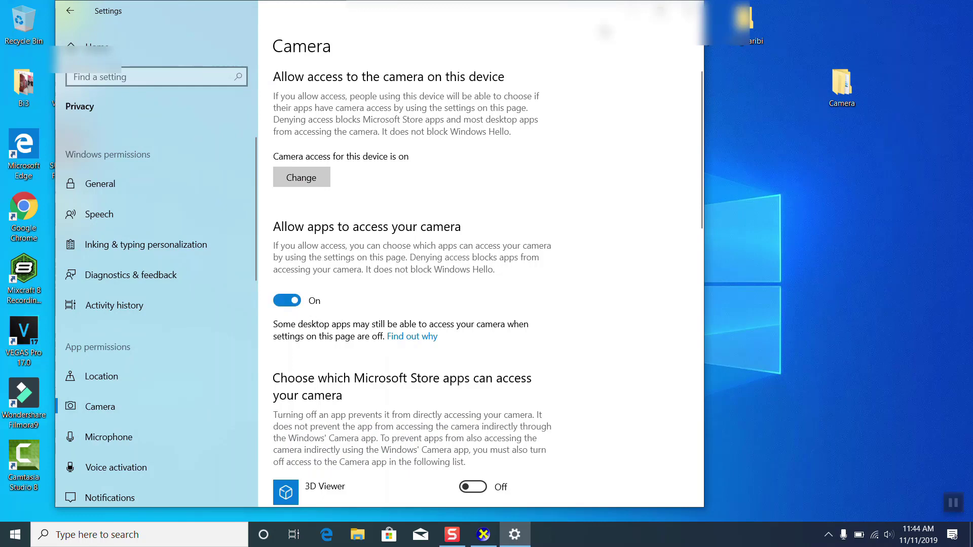
click(690, 10)
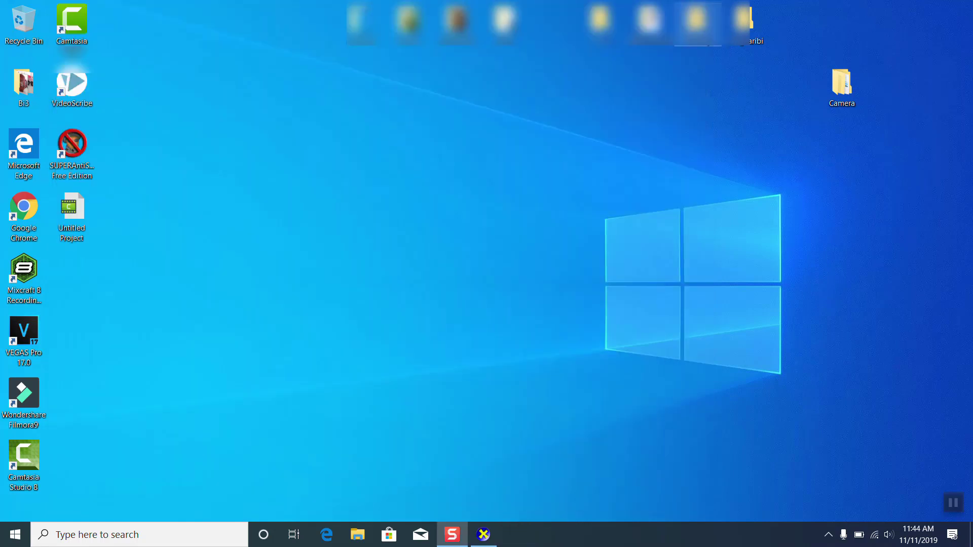